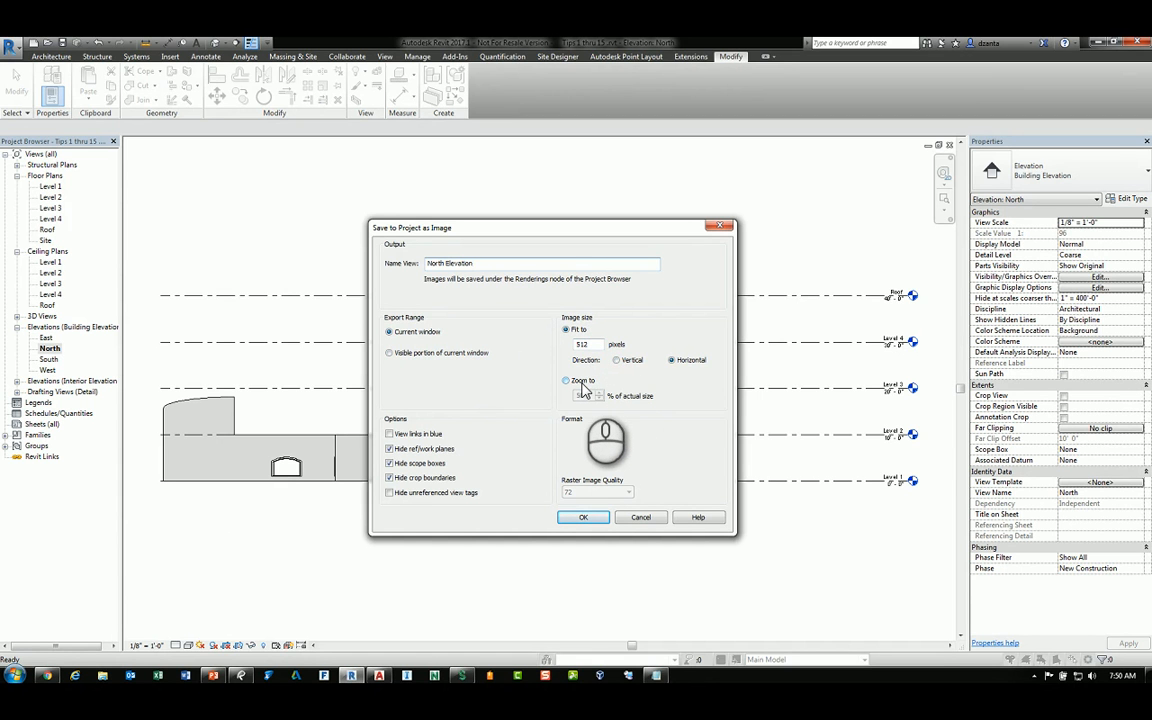
# Step: Save the view to the project as the image North Elevation and open it under Renderings to inspect its level labels
pyautogui.click(582, 518)
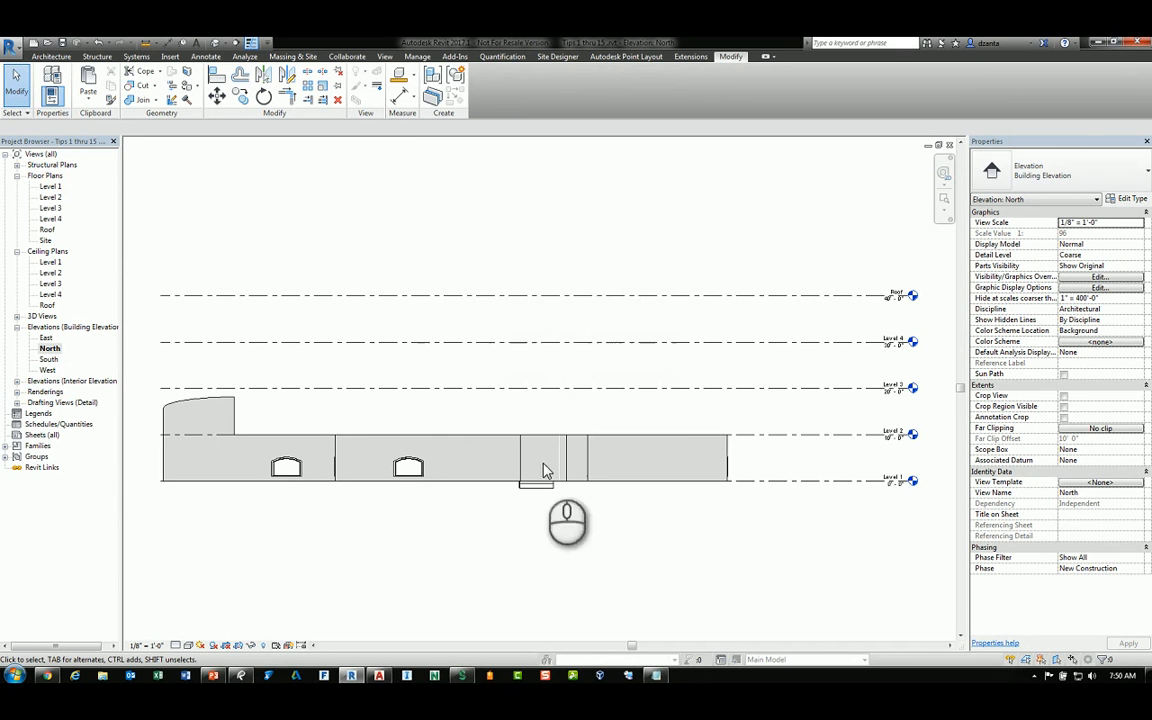
pyautogui.click(16, 392)
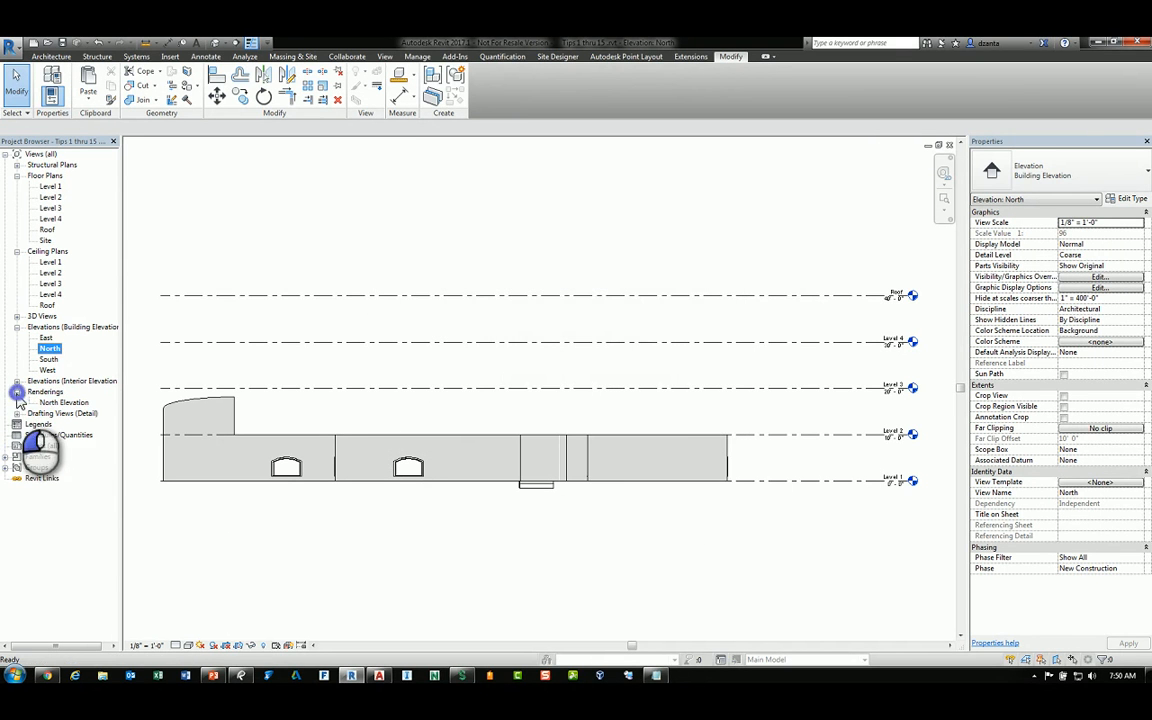
pyautogui.doubleClick(62, 402)
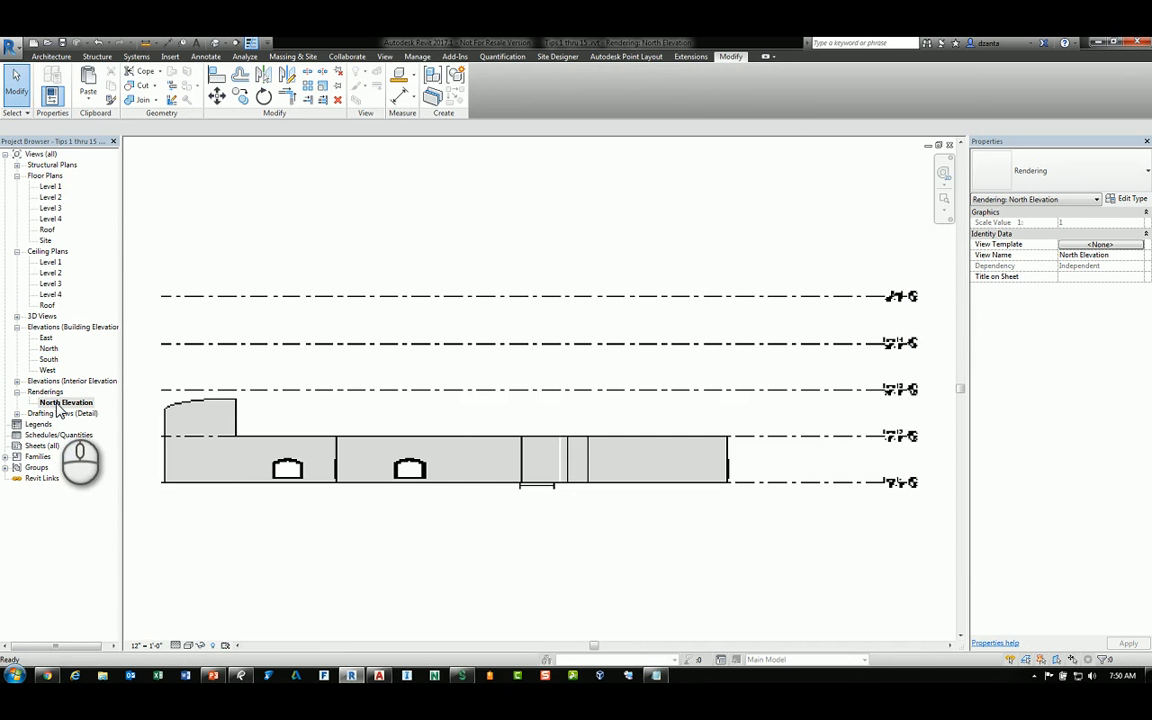
pyautogui.scroll(4, 900, 315)
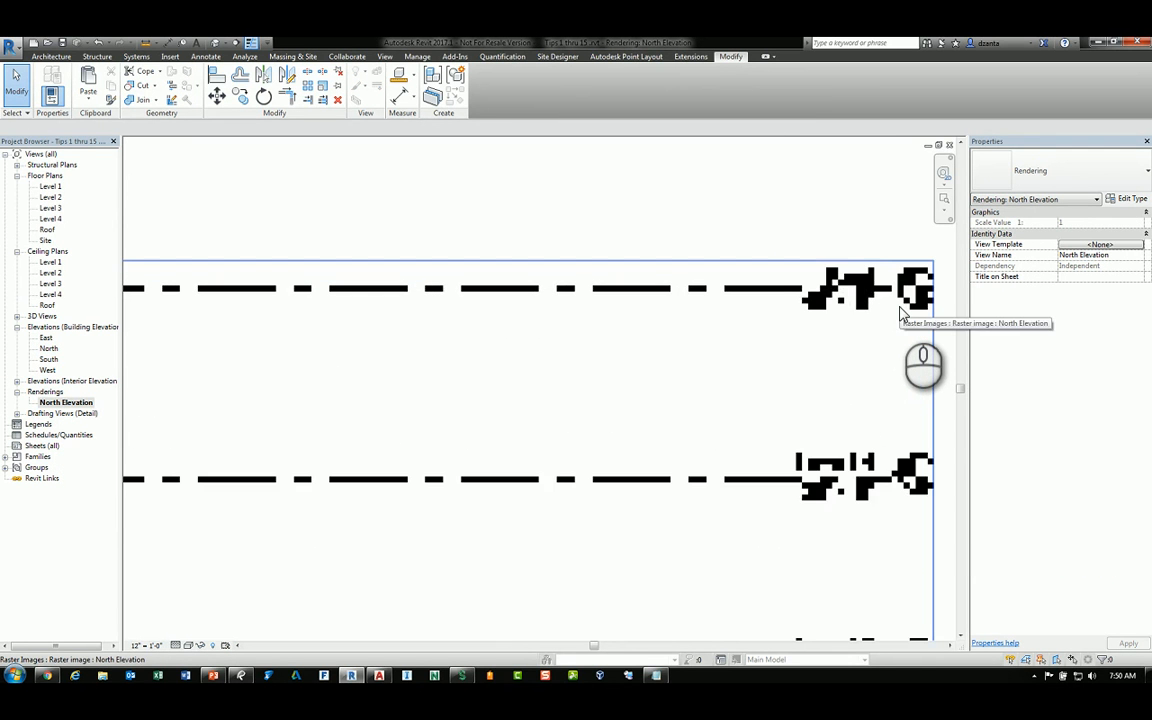
pyautogui.scroll(-4, 900, 315)
pyautogui.scroll(-3, 260, 318)
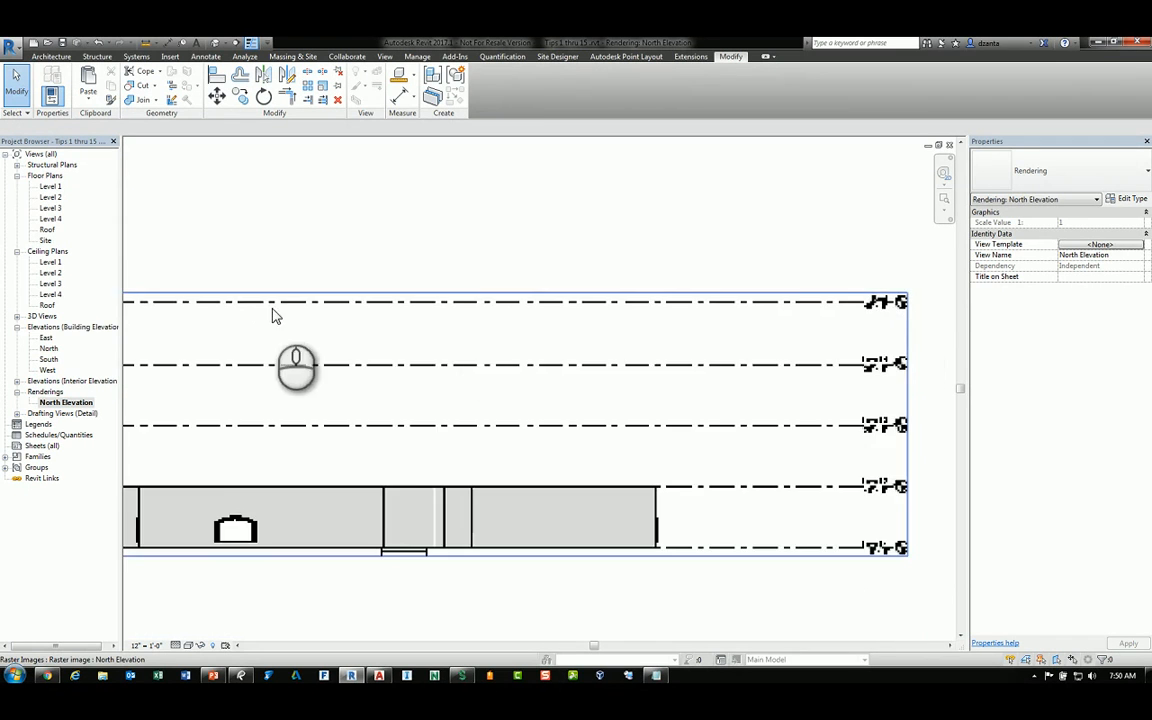
# Step: Reopen the North elevation, review its save-to-project image settings without saving, and close the elevation view
pyautogui.rightClick(48, 349)
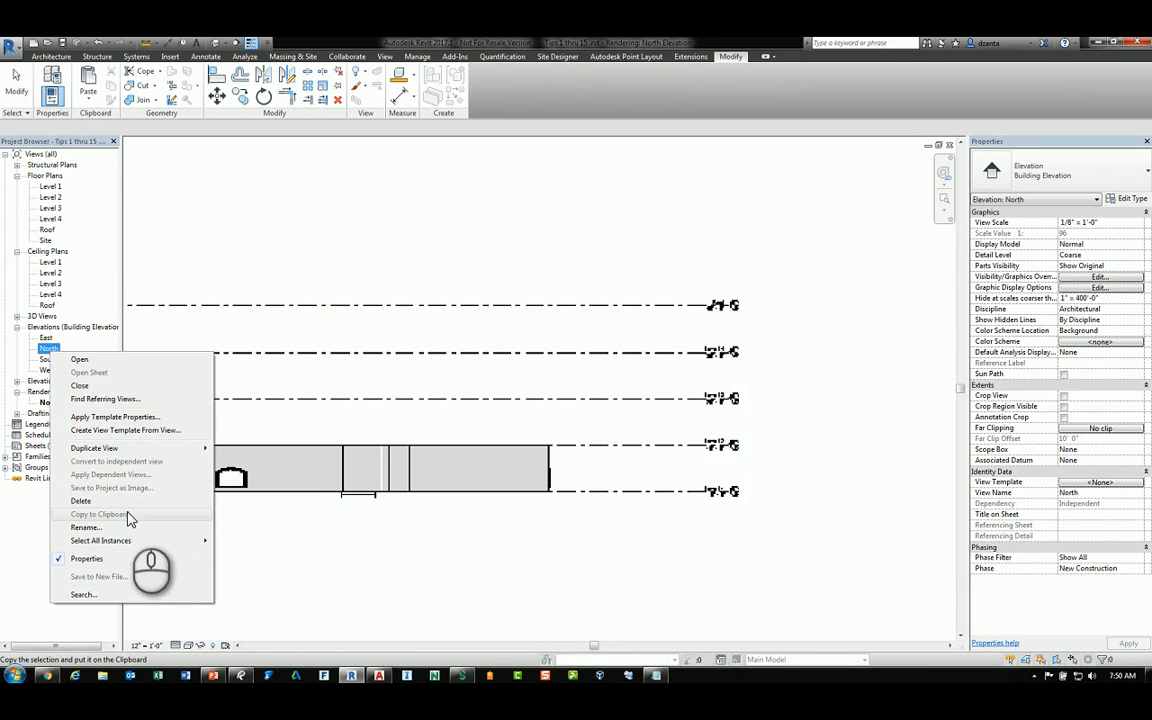
pyautogui.click(80, 359)
pyautogui.rightClick(46, 349)
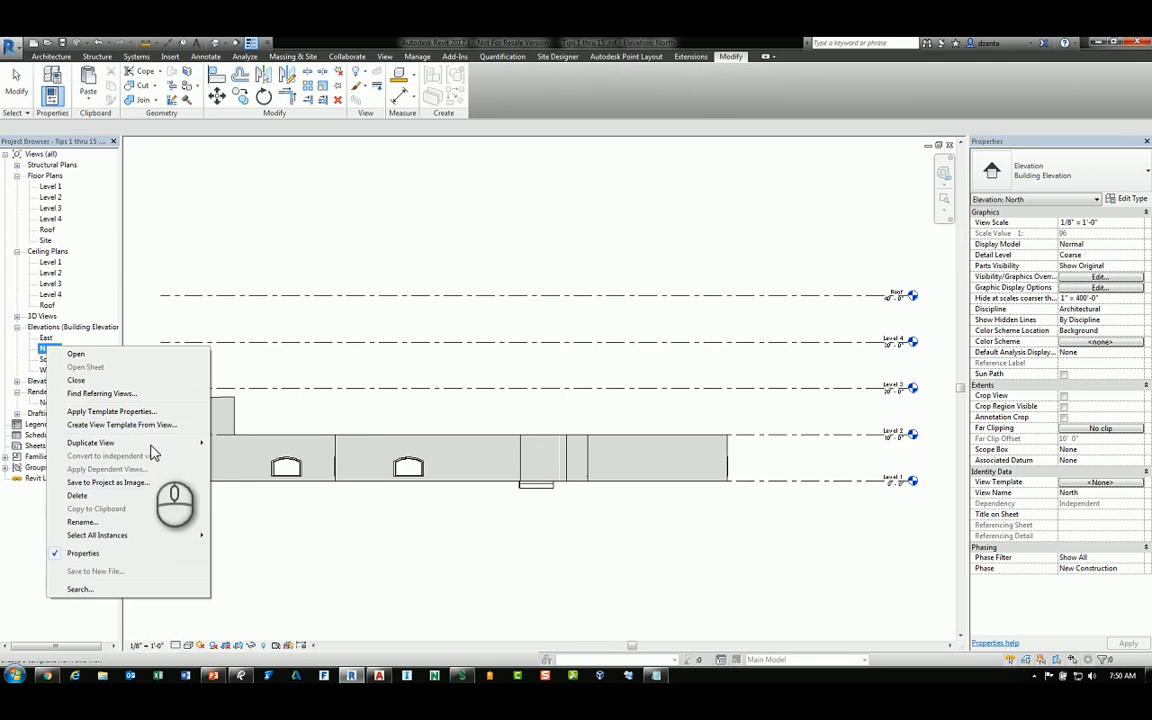
pyautogui.click(140, 482)
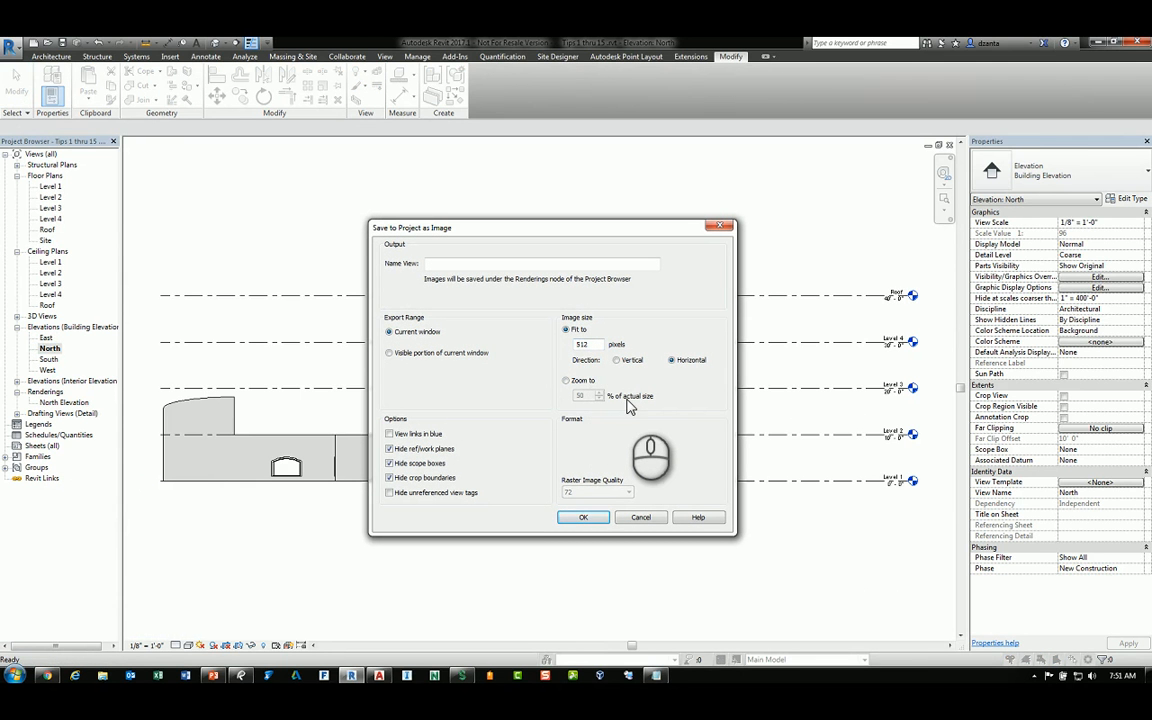
pyautogui.click(641, 517)
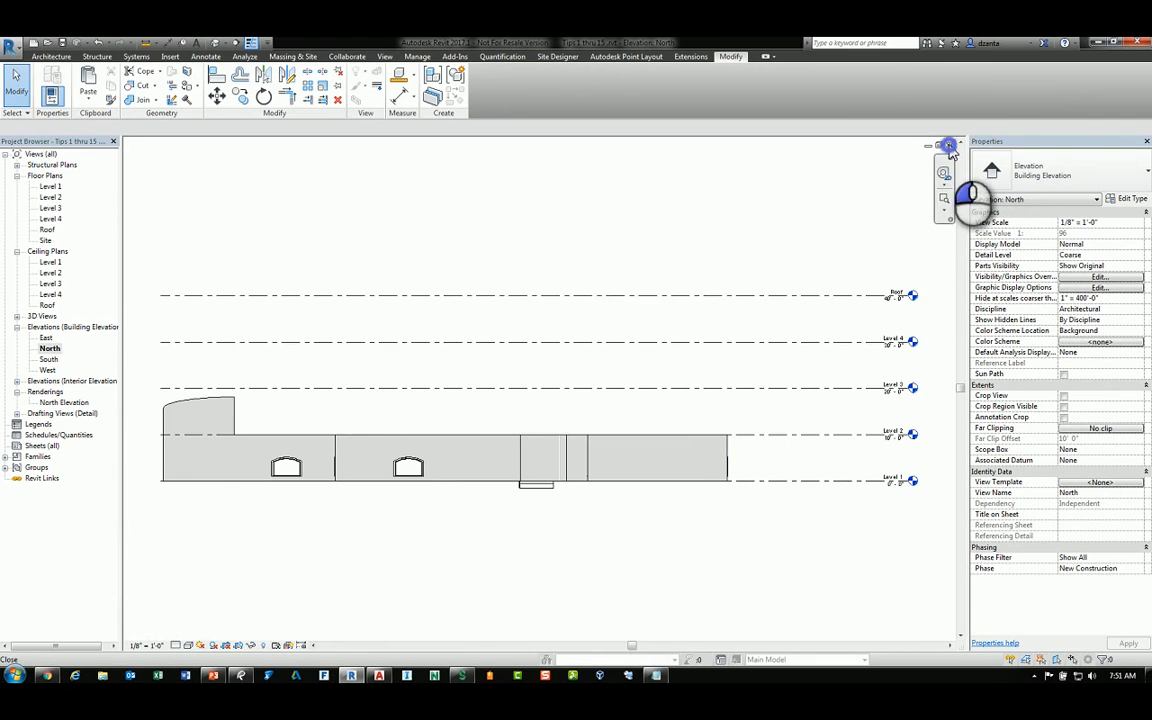
pyautogui.click(949, 145)
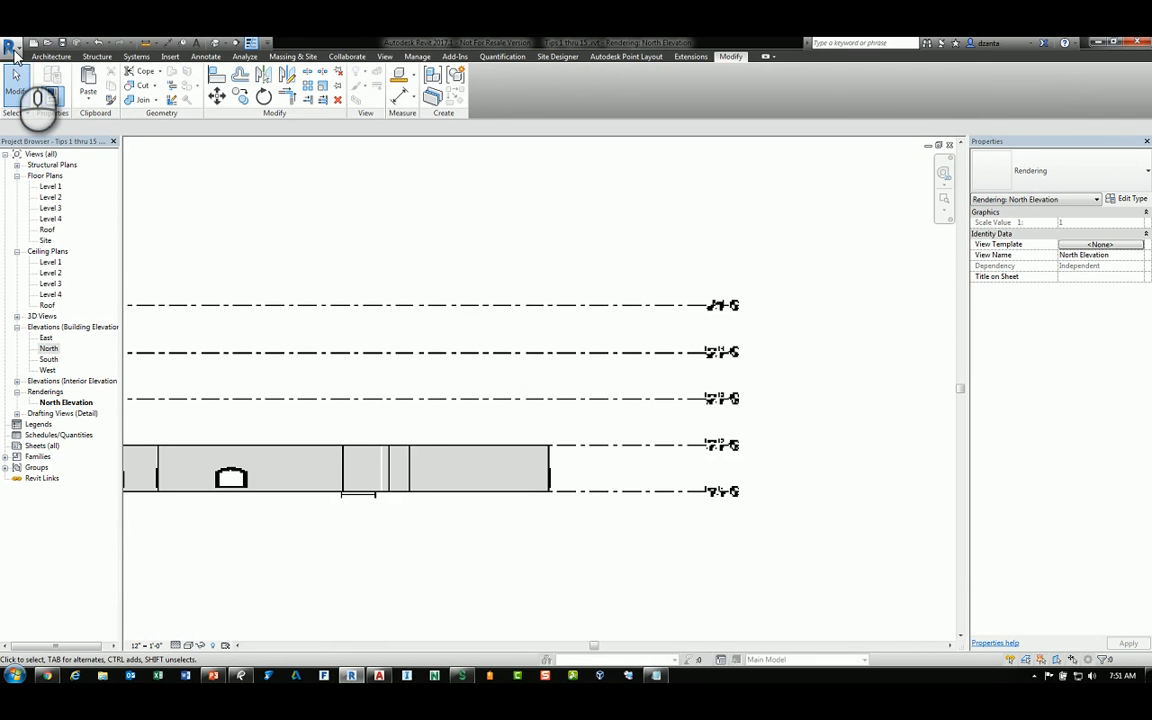
# Step: Start an image export of selected views, hiding sheets from the list and choosing Elevation: East and Elevation: North
pyautogui.click(12, 46)
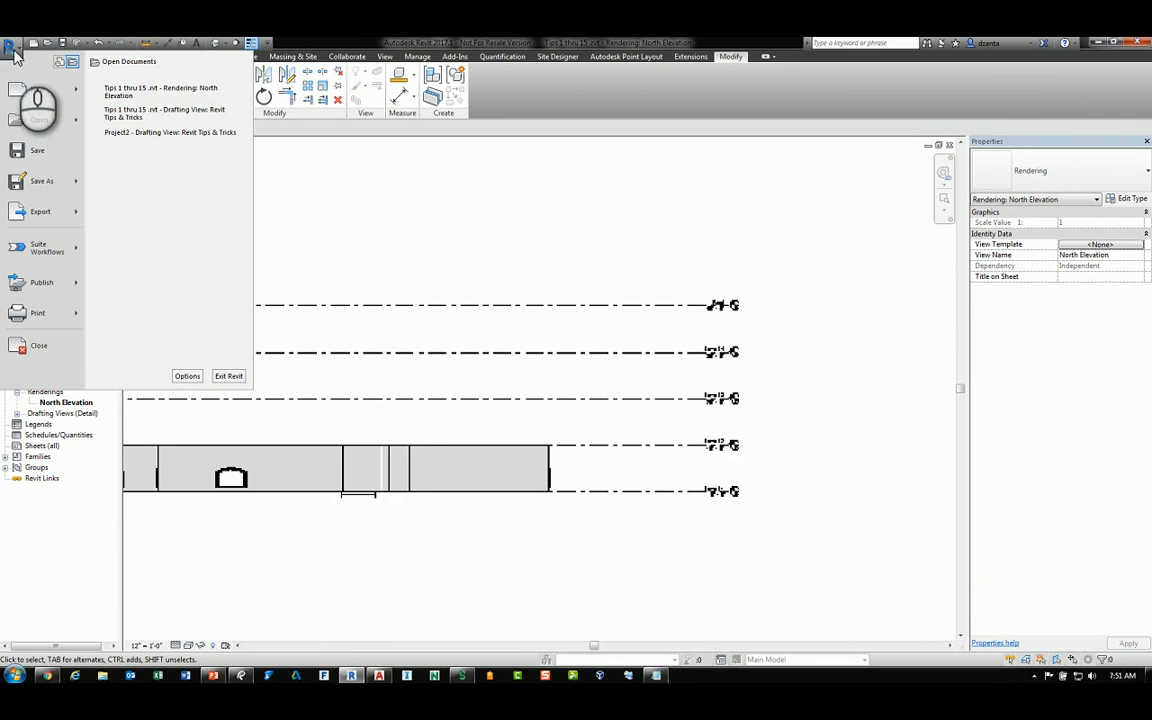
pyautogui.moveTo(72, 222)
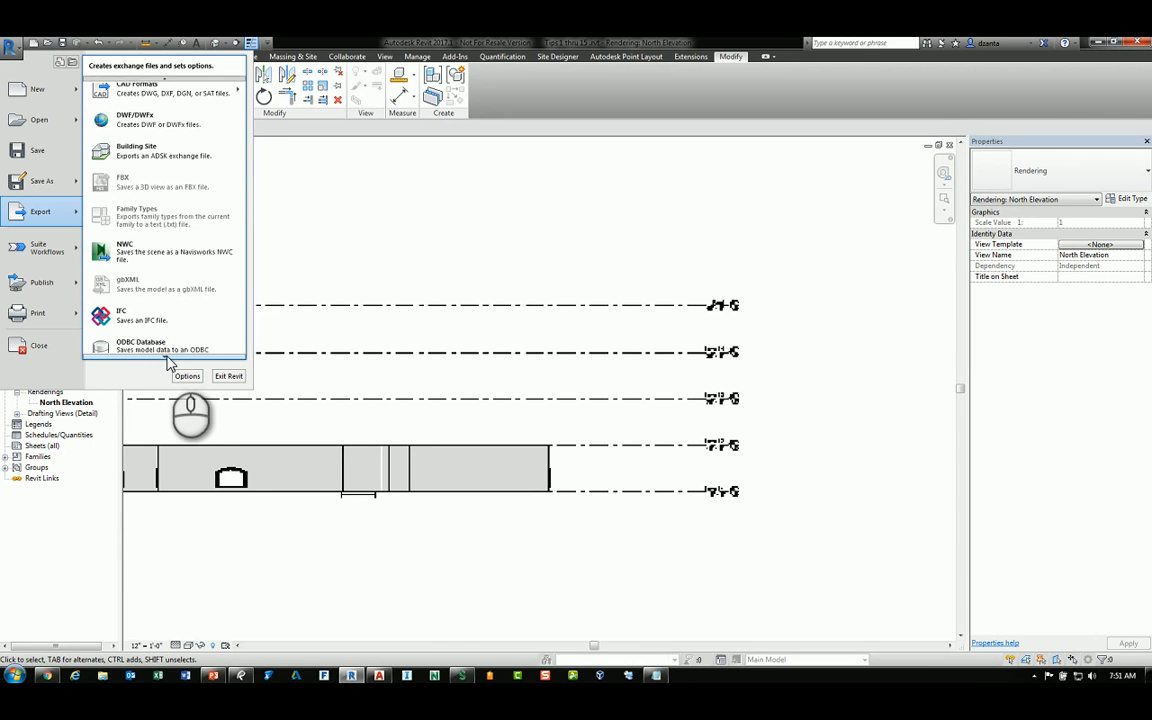
pyautogui.scroll(-3, 172, 358)
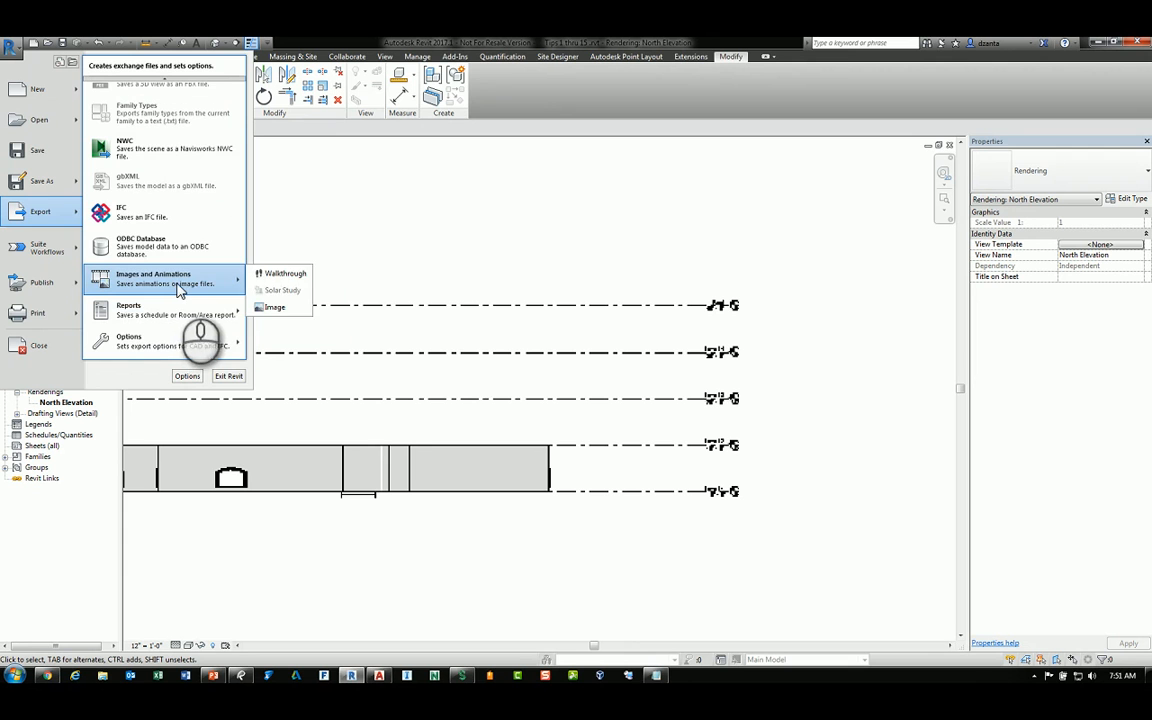
pyautogui.click(273, 310)
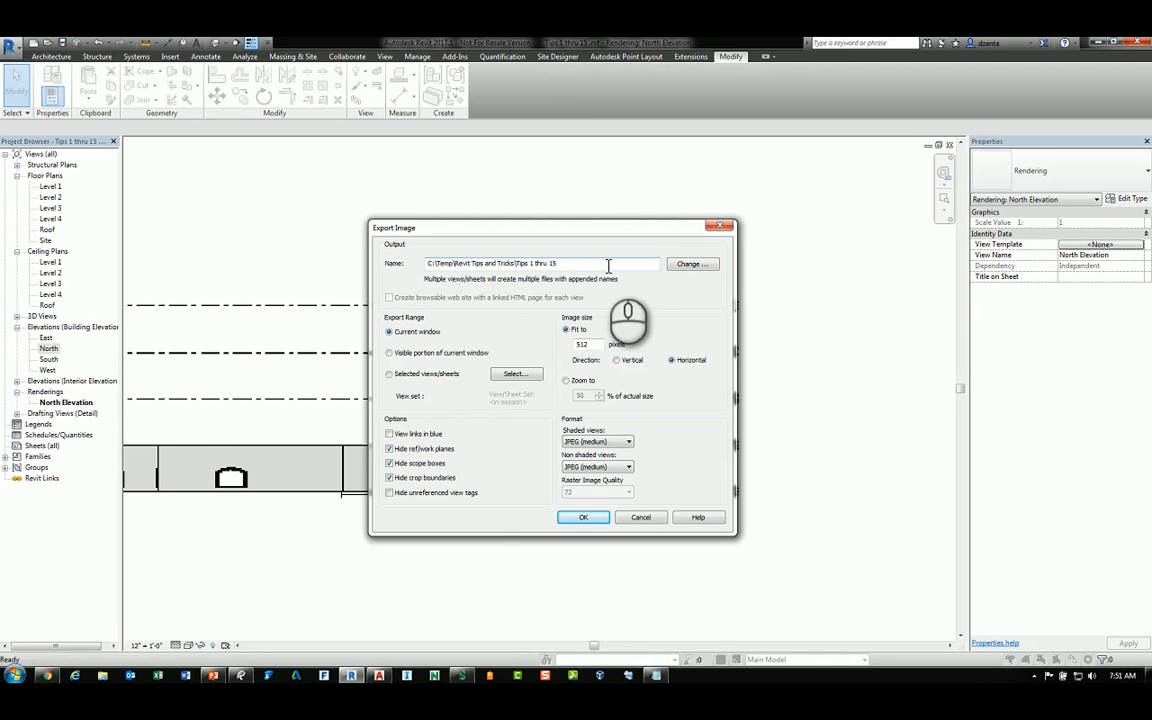
pyautogui.click(441, 376)
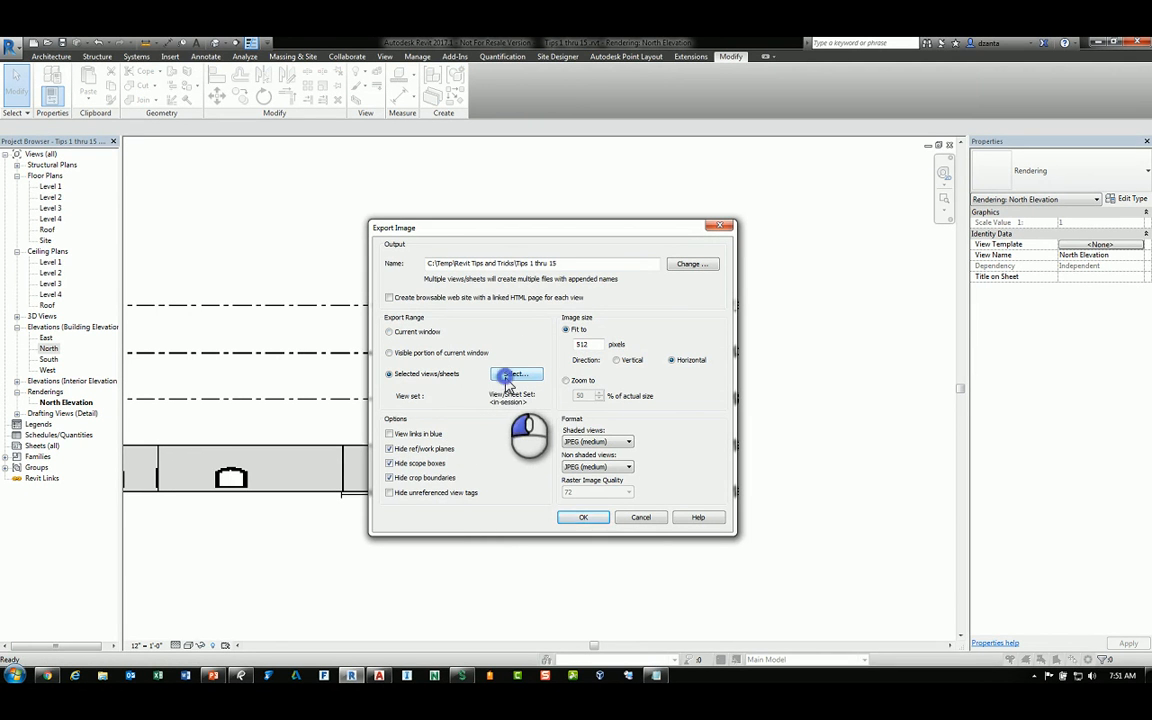
pyautogui.click(507, 378)
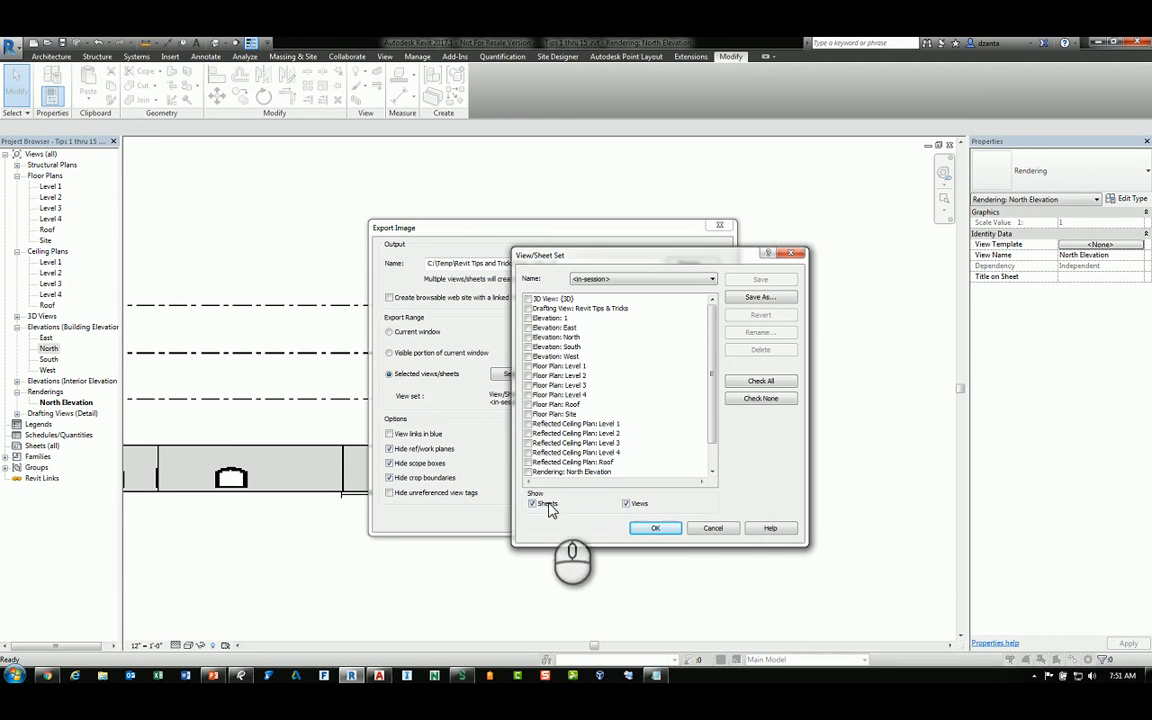
pyautogui.click(546, 506)
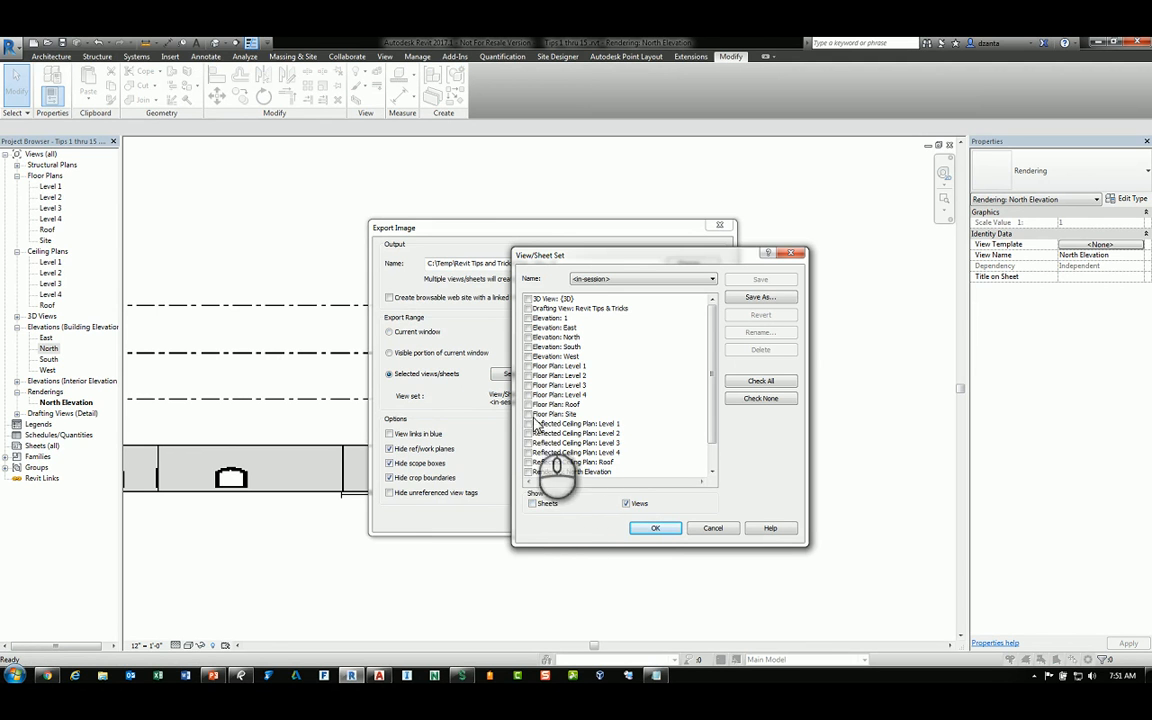
pyautogui.click(528, 327)
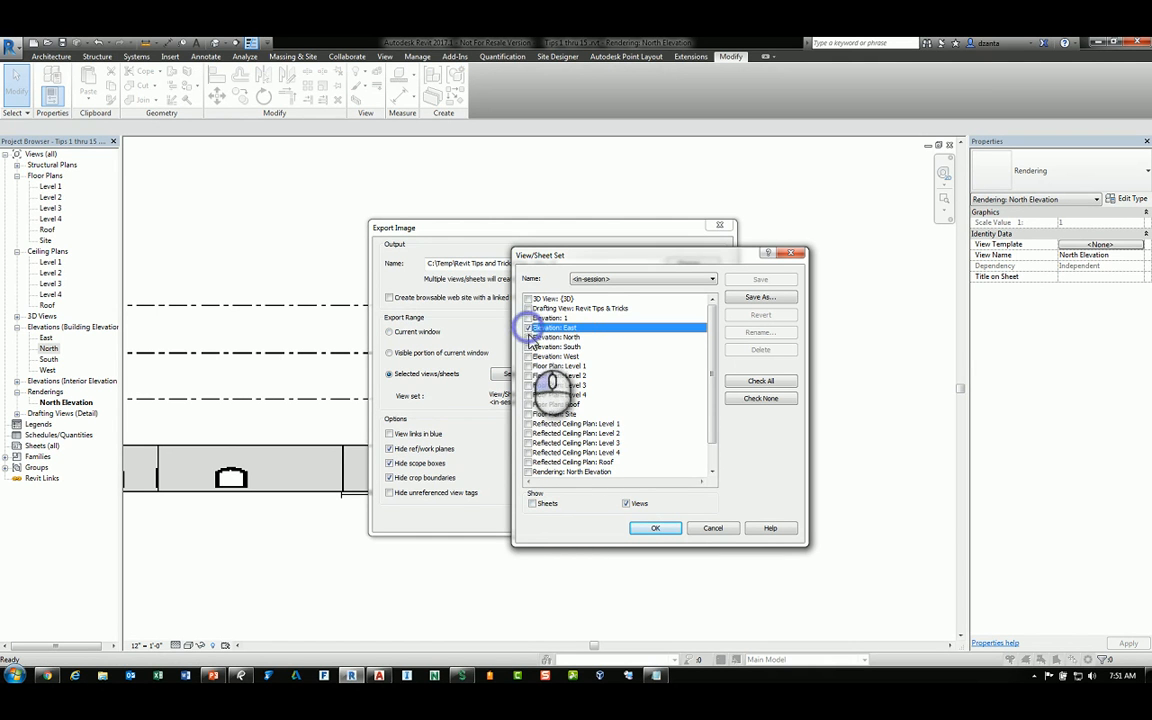
pyautogui.click(528, 337)
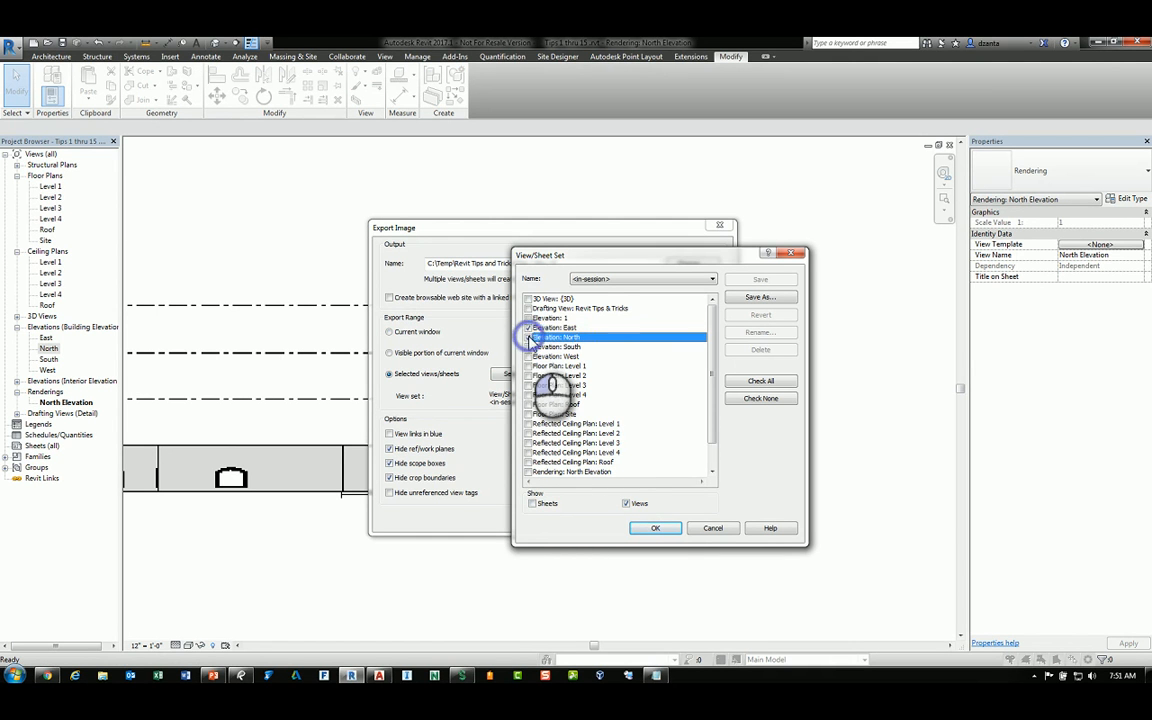
pyautogui.click(655, 528)
# Step: Review the image formats offered for shaded and non-shaded views in the export settings
pyautogui.click(603, 365)
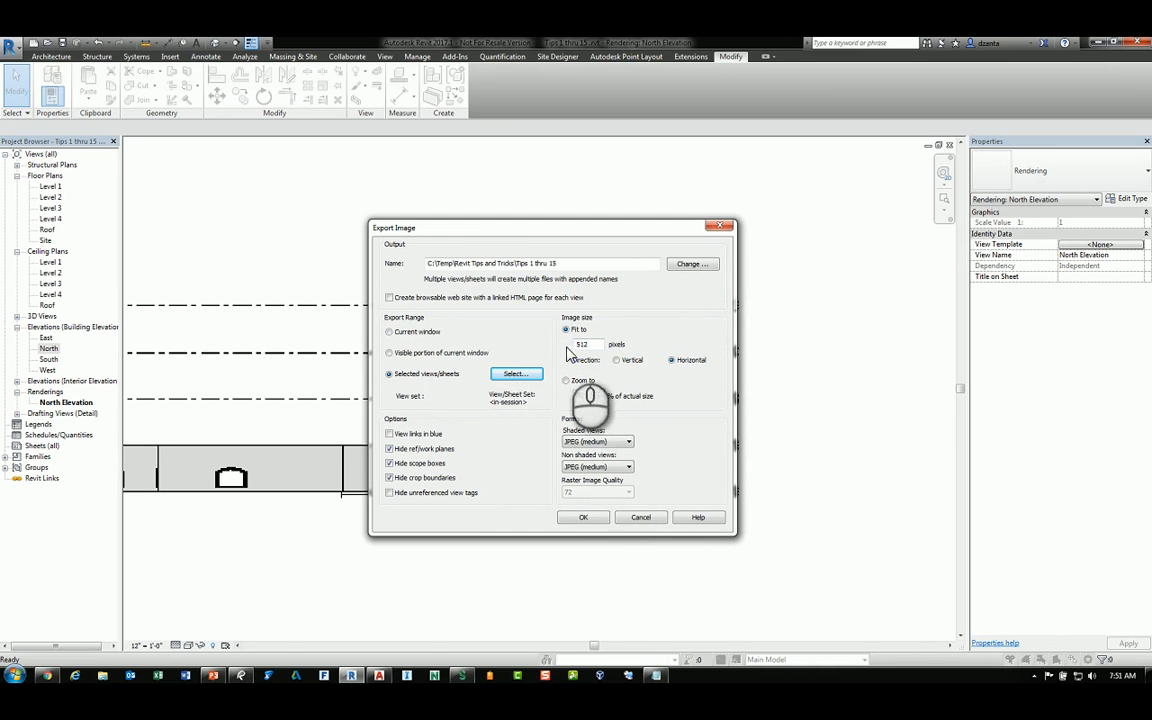
pyautogui.click(627, 443)
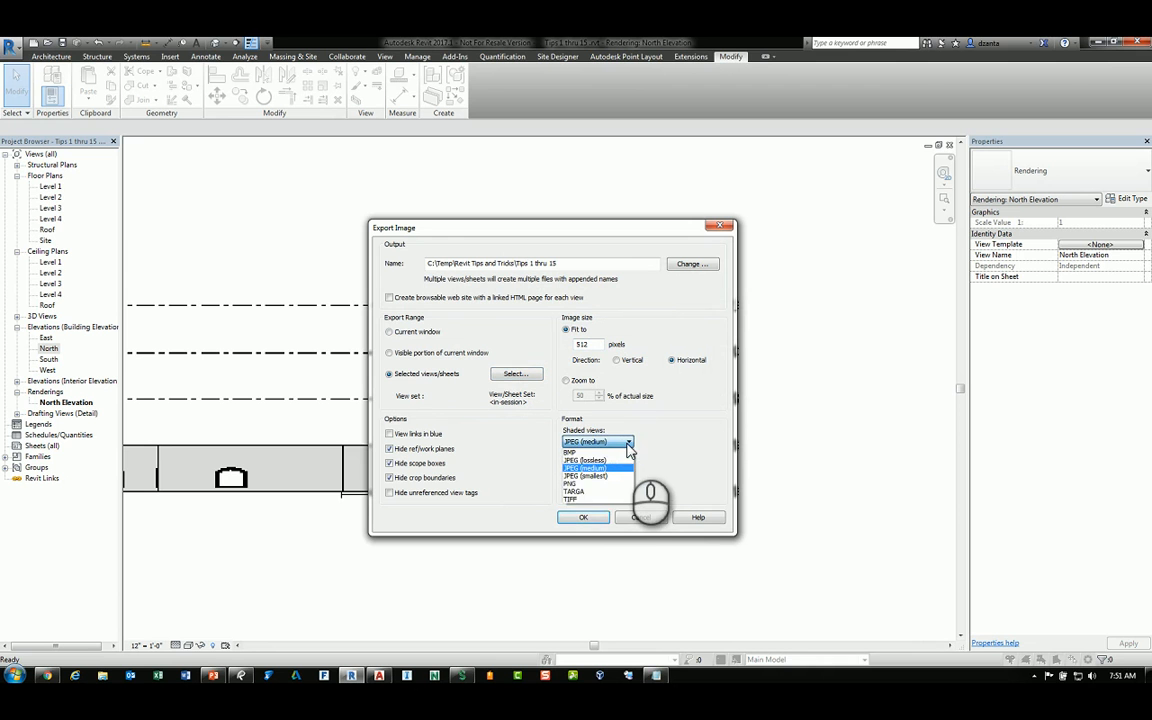
pyautogui.click(628, 445)
pyautogui.click(627, 468)
pyautogui.click(627, 468)
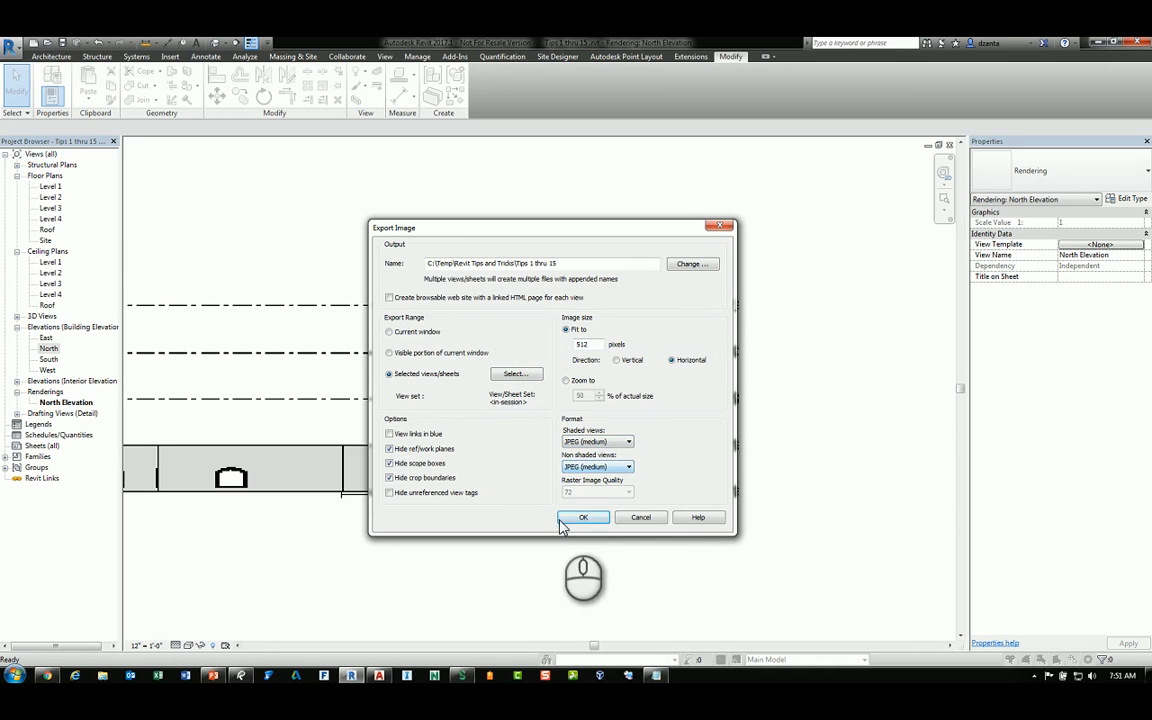
# Step: Set the output location to the Temp folder with the file name Tips 1 thru 15 and export the images
pyautogui.click(679, 266)
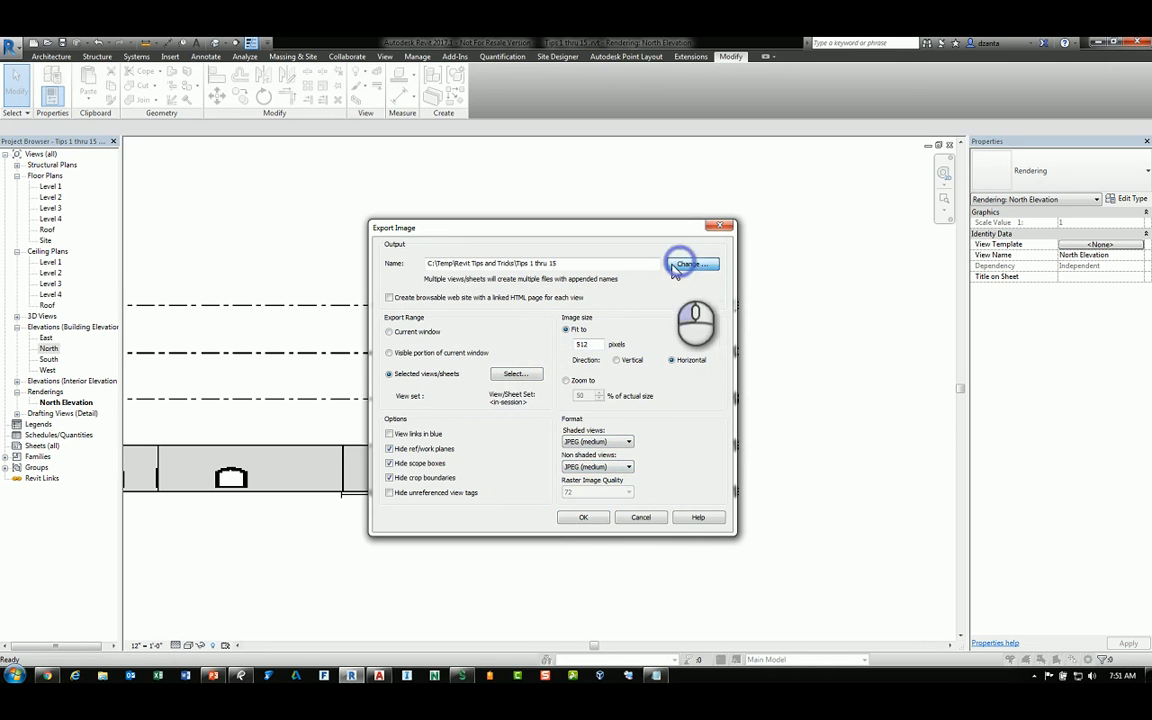
pyautogui.click(463, 229)
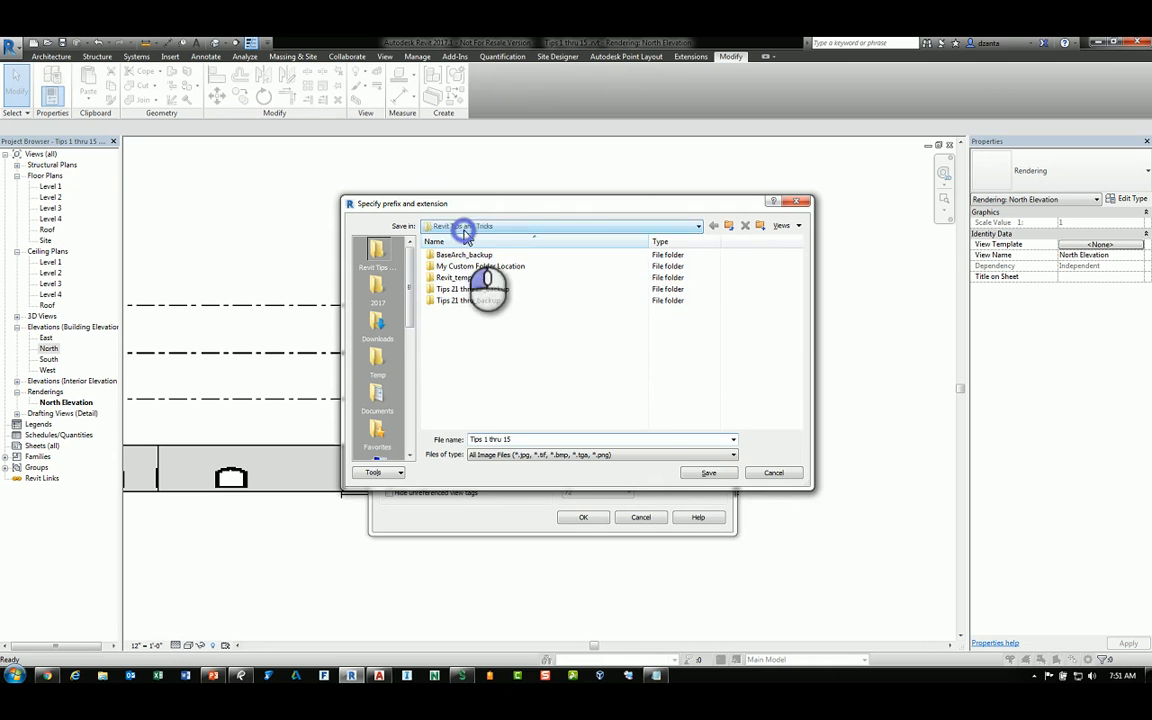
pyautogui.click(489, 338)
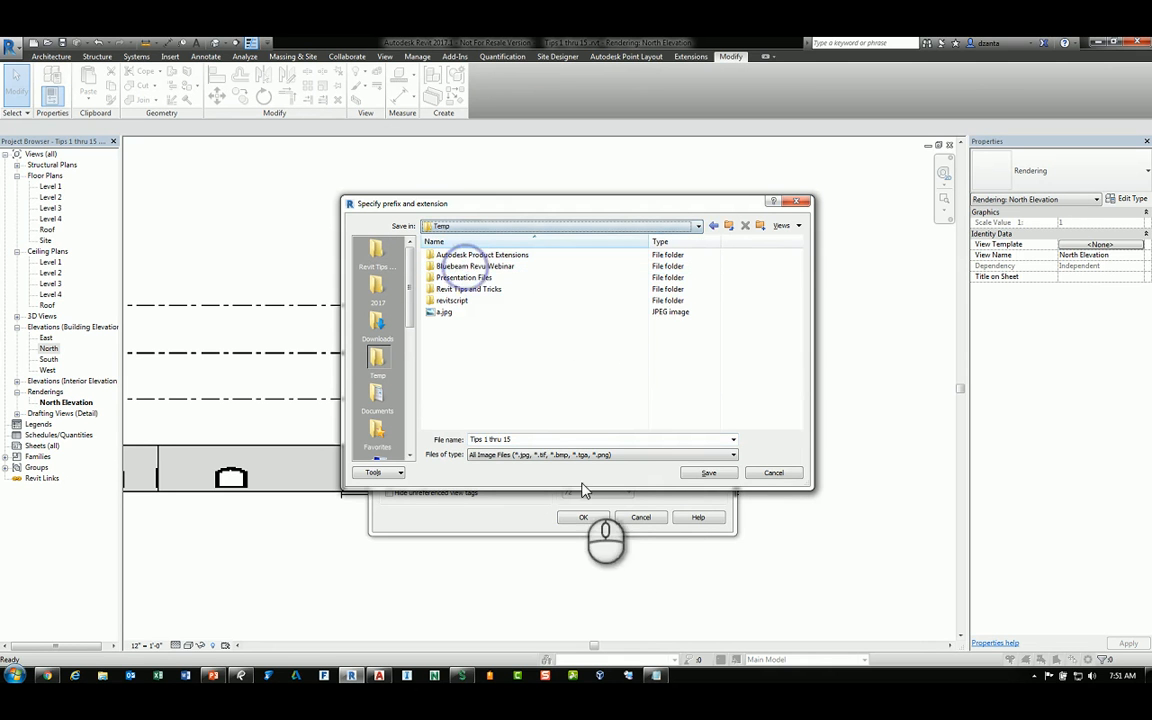
pyautogui.click(703, 474)
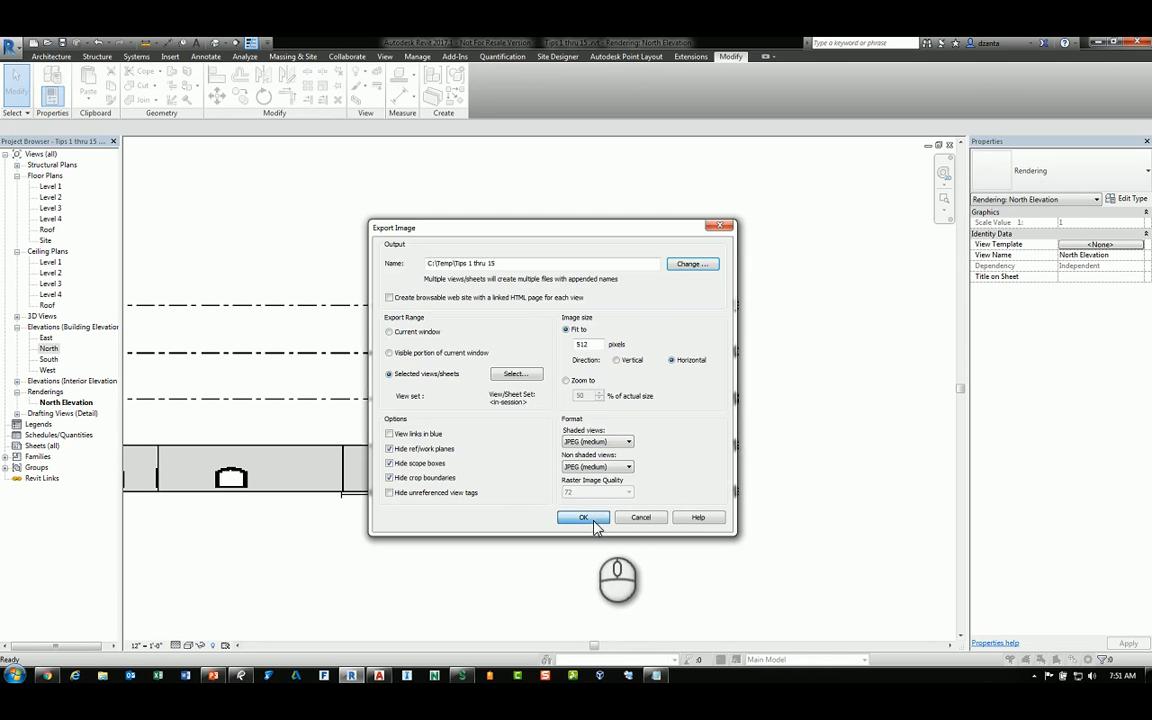
pyautogui.click(584, 518)
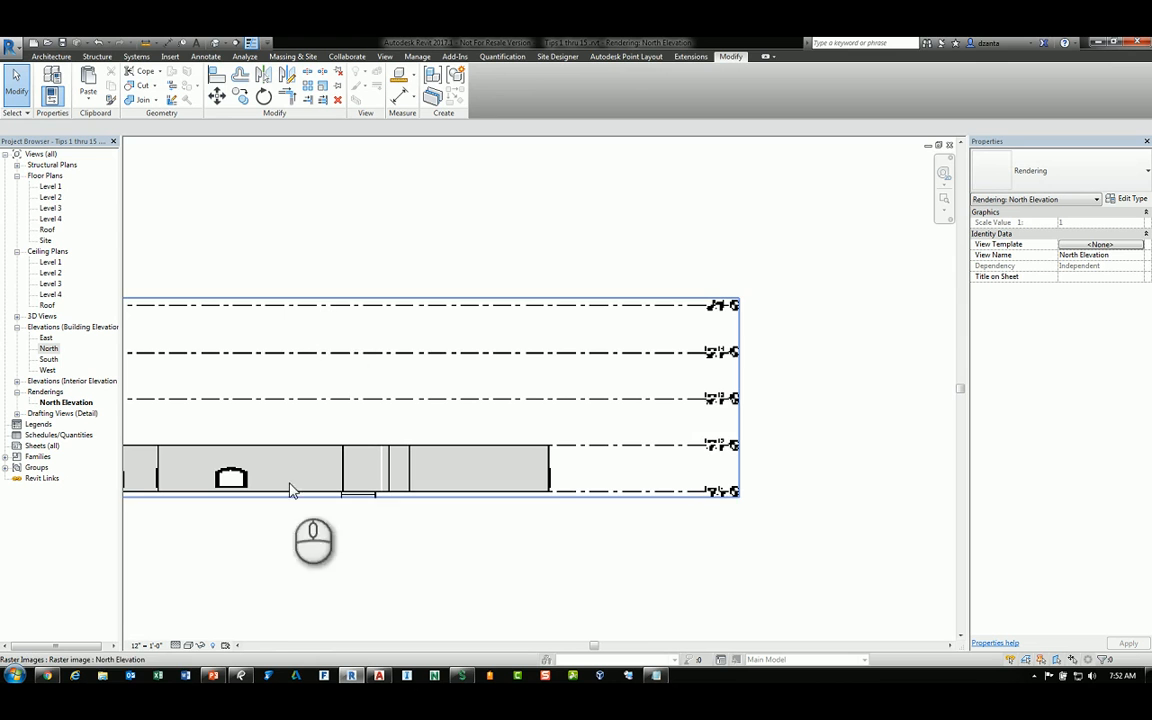
# Step: Switch to Windows Explorer and open the Temp folder on Local Disk (C:)
pyautogui.click(102, 677)
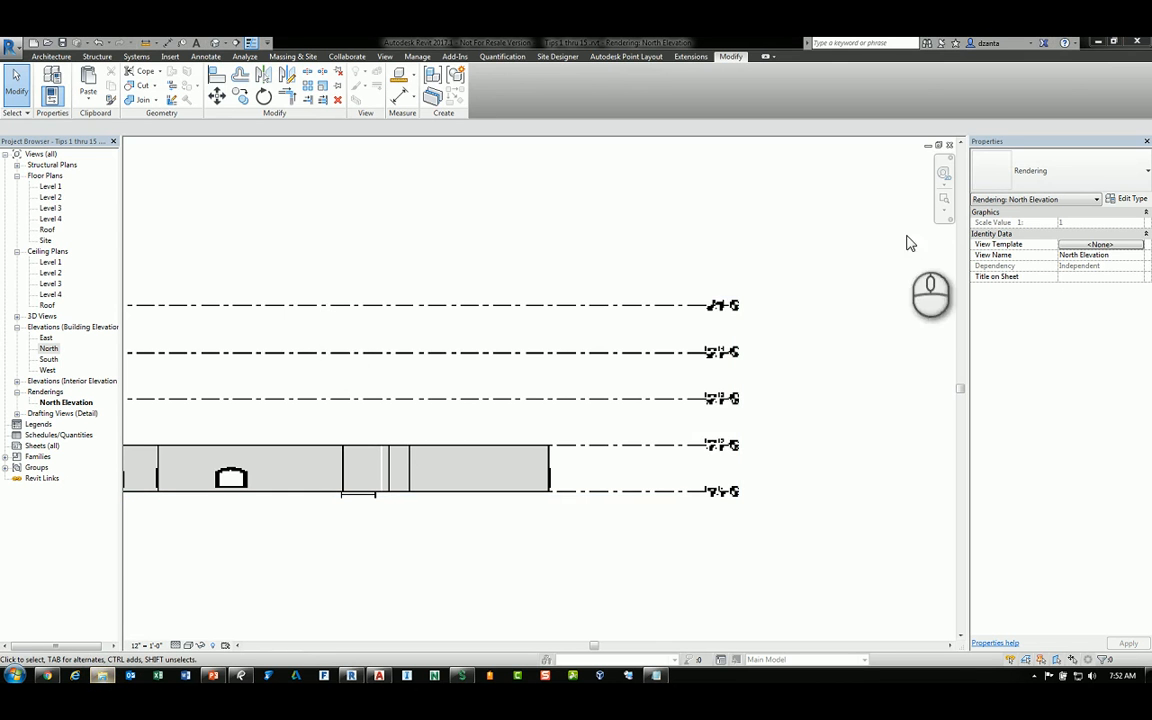
pyautogui.moveTo(1151, 160); pyautogui.dragTo(388, 186)
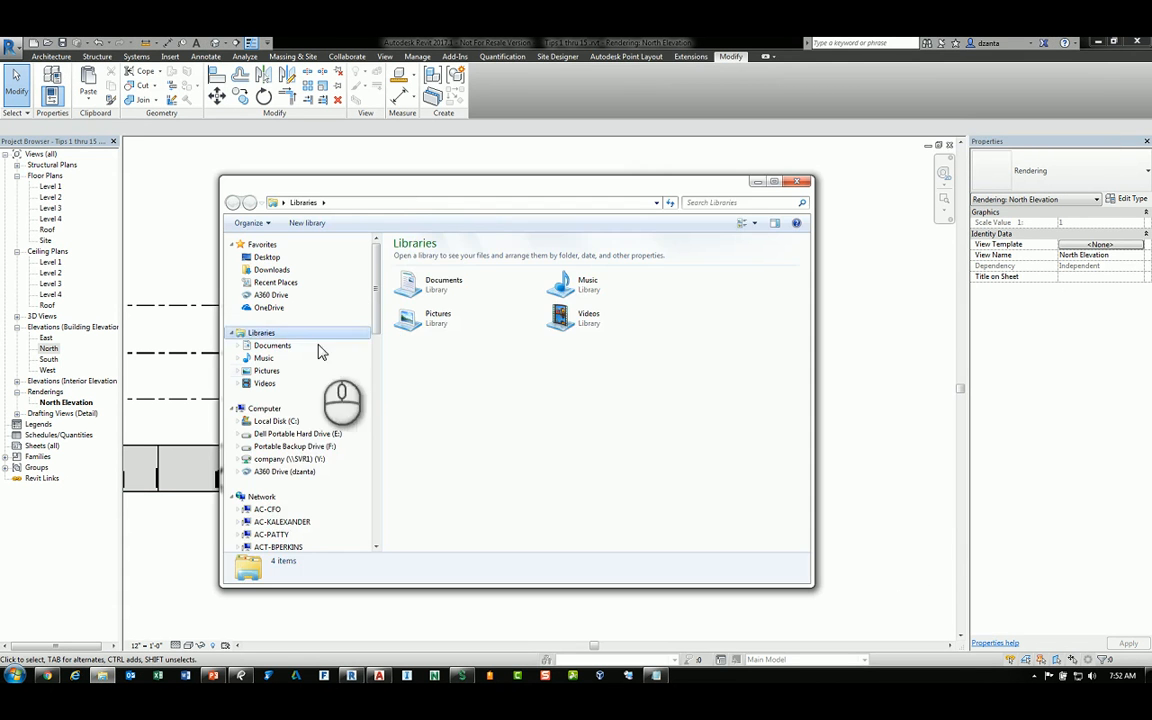
pyautogui.click(286, 421)
pyautogui.doubleClick(414, 358)
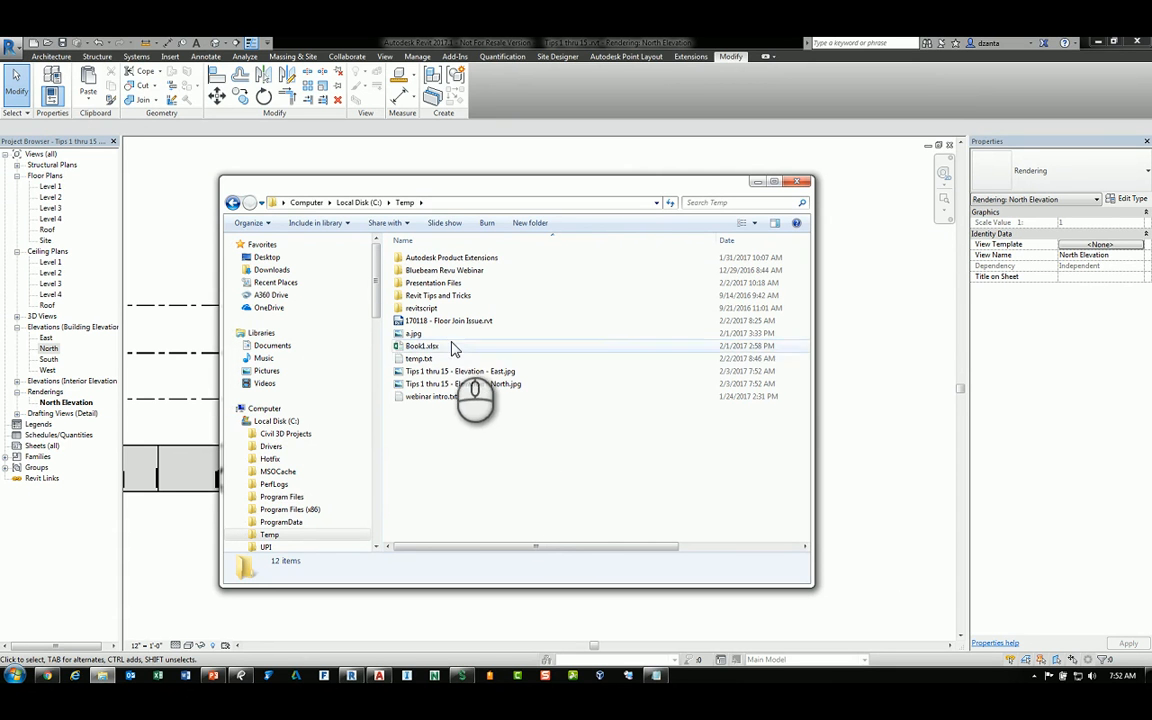
# Step: View the exported Tips 1 thru 15 - Elevation - East.jpg up close, and close the image and the folder window
pyautogui.click(496, 372)
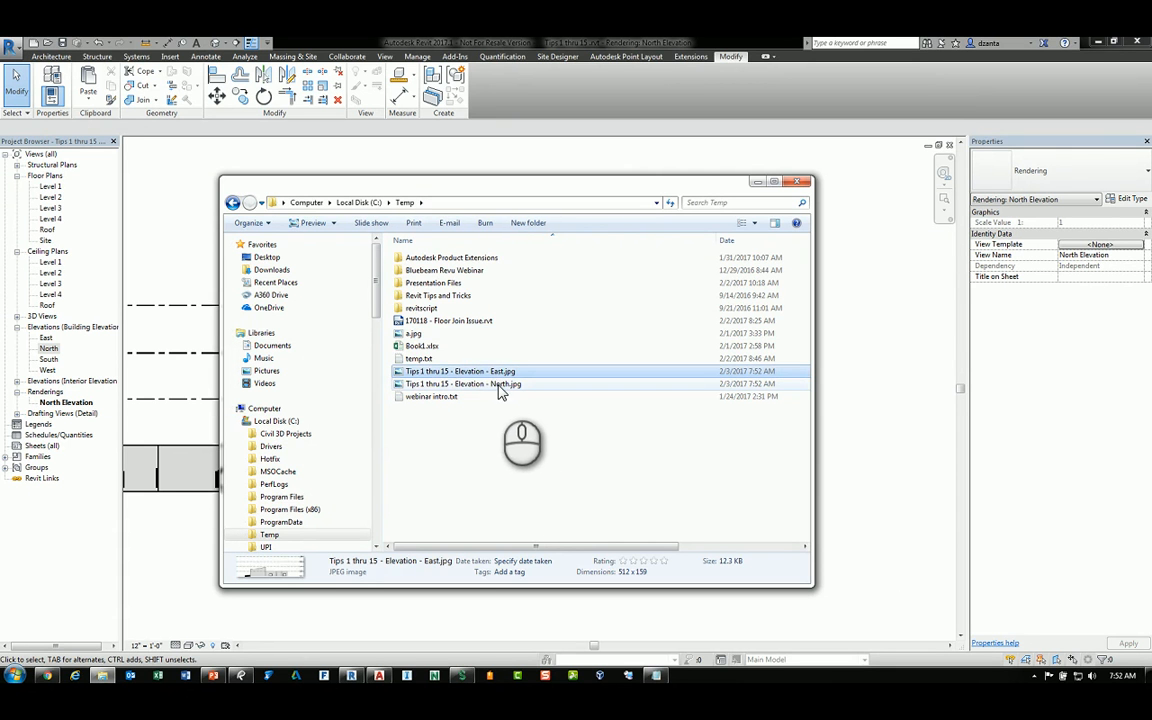
pyautogui.doubleClick(500, 375)
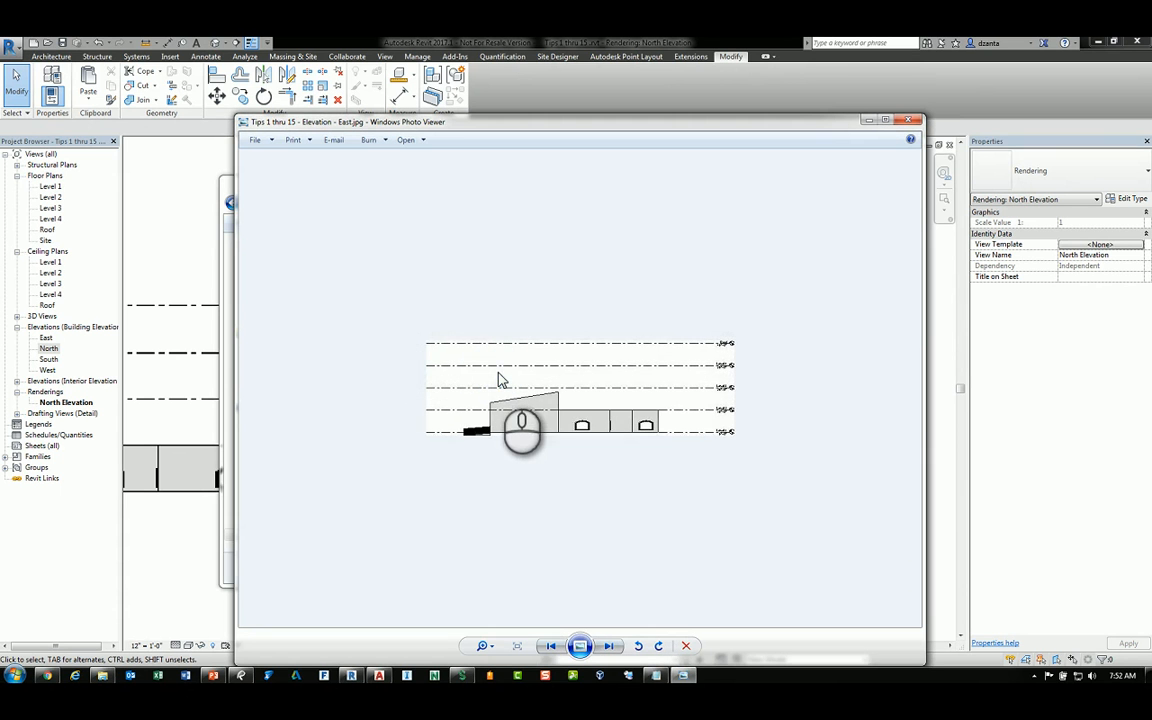
pyautogui.scroll(3, 663, 373)
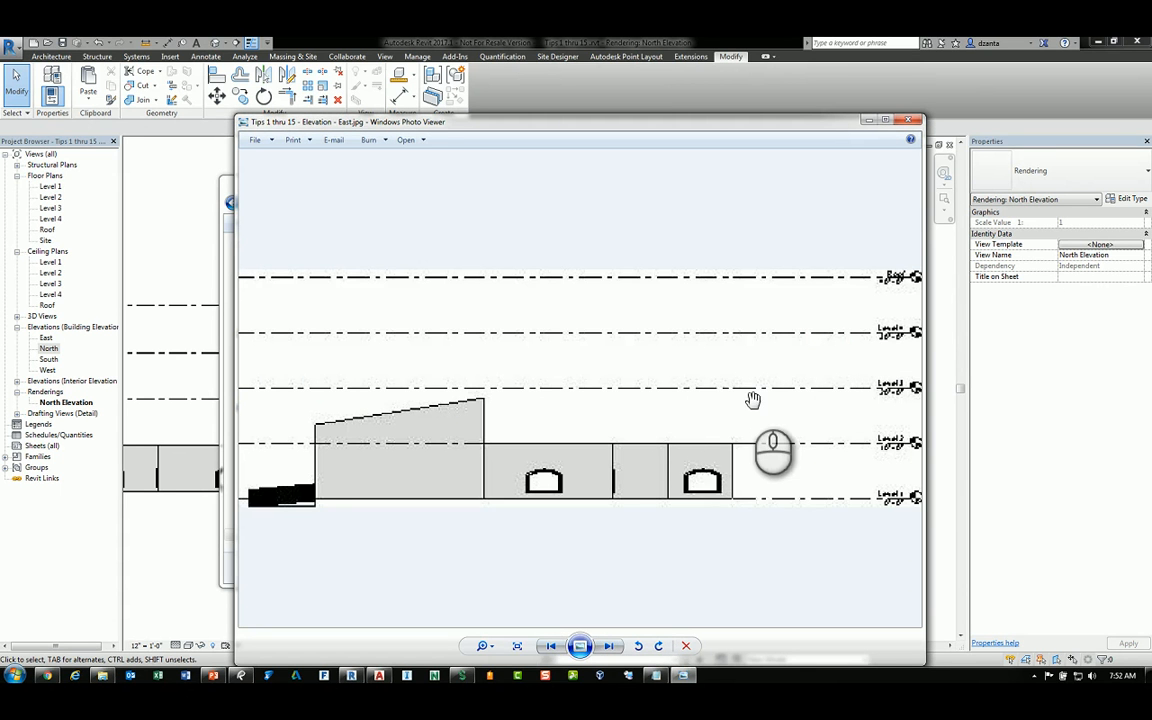
pyautogui.scroll(-3, 753, 395)
pyautogui.click(907, 120)
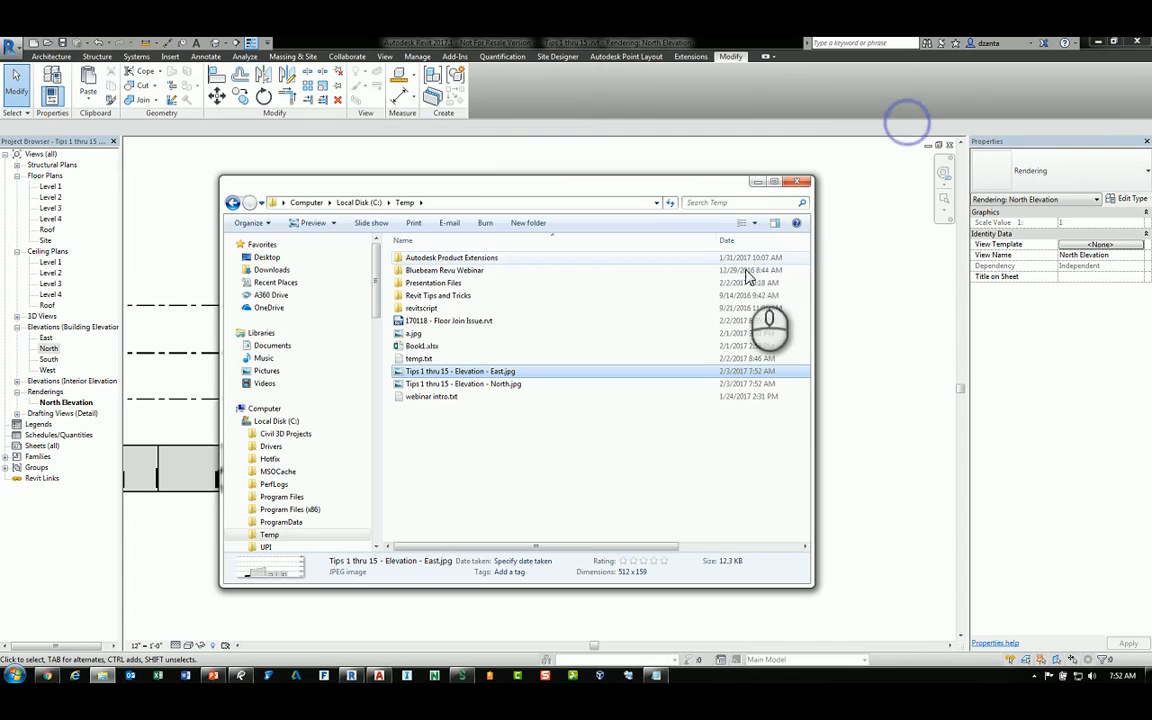
pyautogui.click(800, 182)
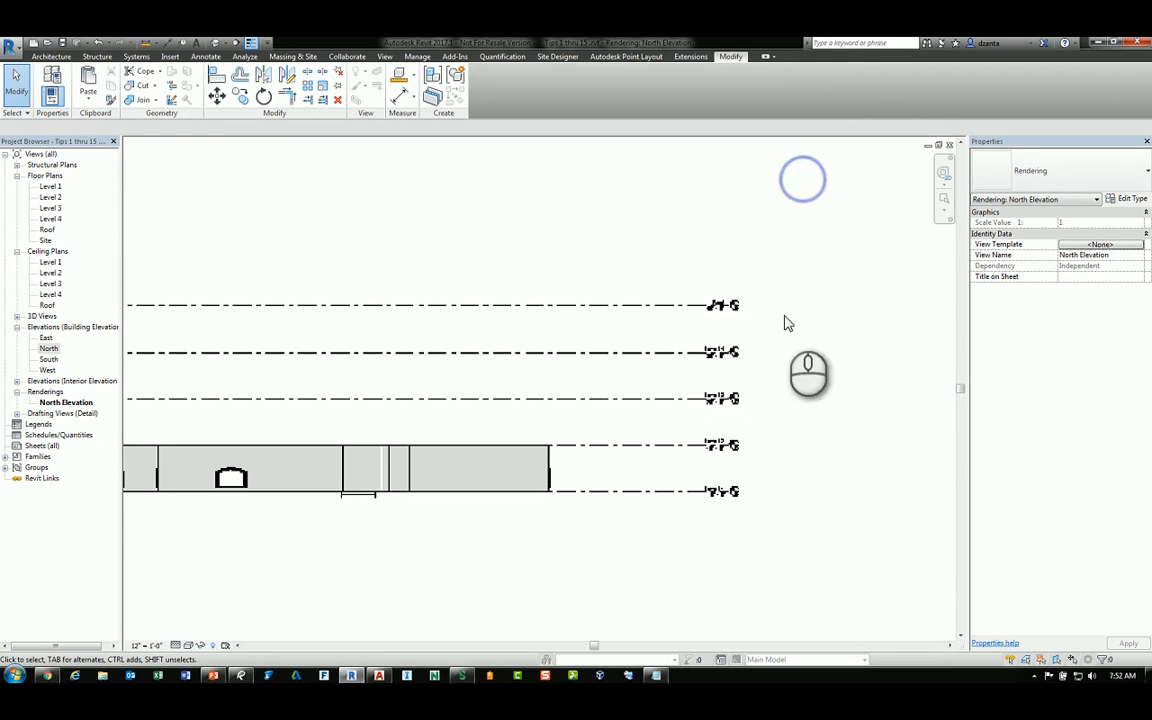
# Step: Close the North Elevation rendering view and open the Level 1 floor plan
pyautogui.click(947, 145)
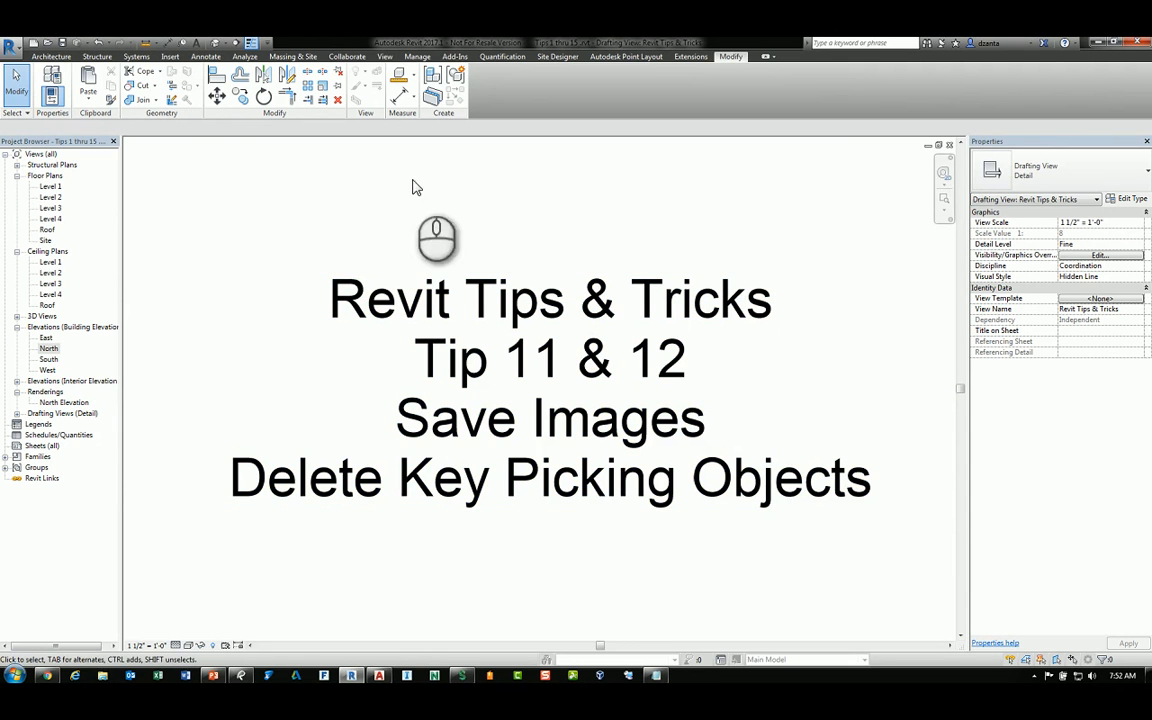
pyautogui.doubleClick(50, 187)
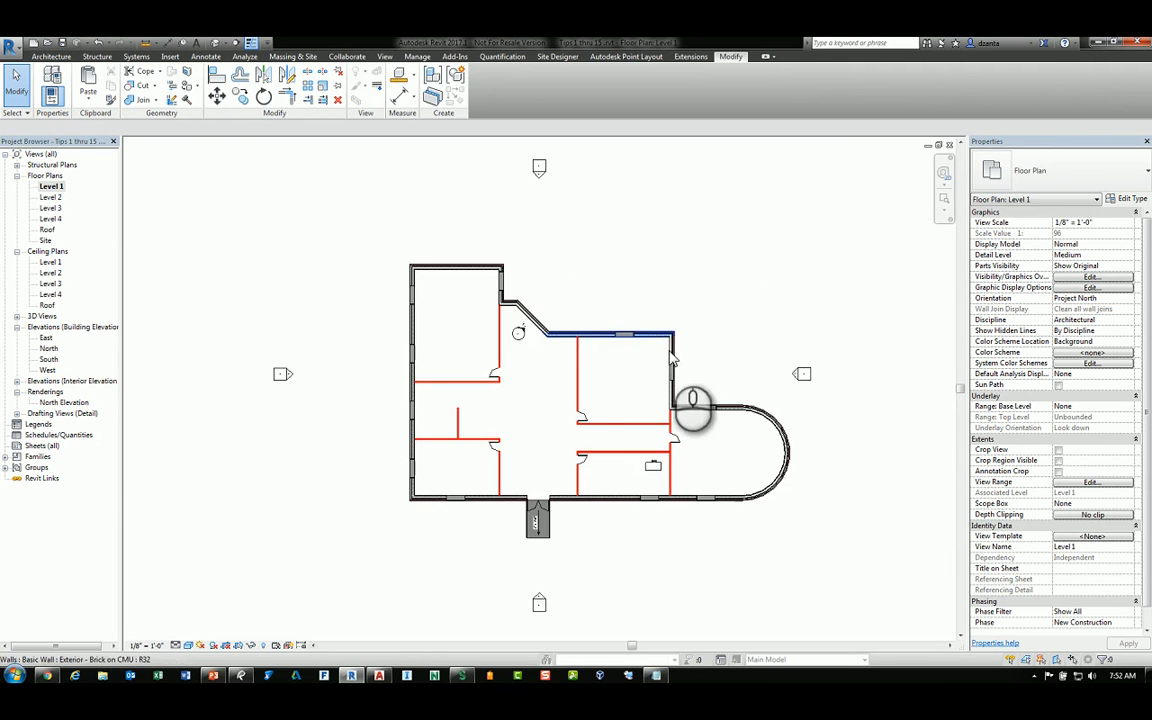
# Step: Select the straight exterior wall adjoining the curved wall, and the walls and openings around the adjacent northeast room, clearing each selection
pyautogui.scroll(3, 697, 373)
pyautogui.moveTo(700, 367)
pyautogui.mouseDown(button='middle')
pyautogui.moveTo(647, 380)
pyautogui.moveTo(625, 463)
pyautogui.mouseUp(button='middle')
pyautogui.scroll(2, 625, 463)
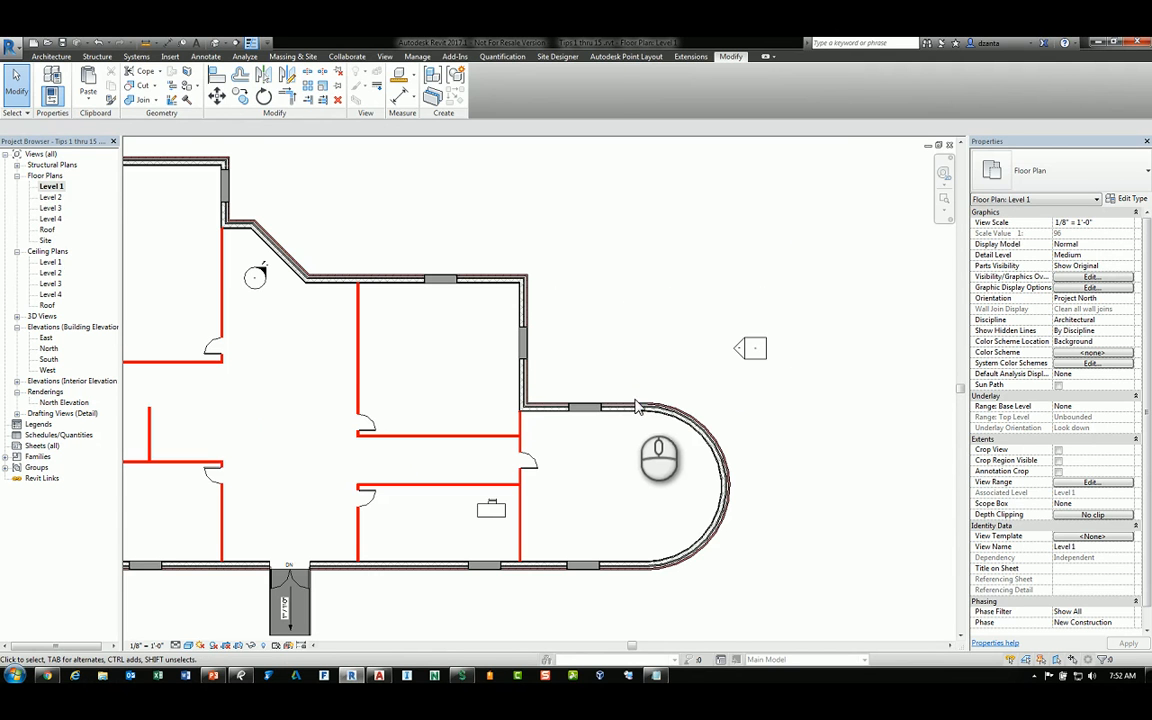
pyautogui.click(600, 407)
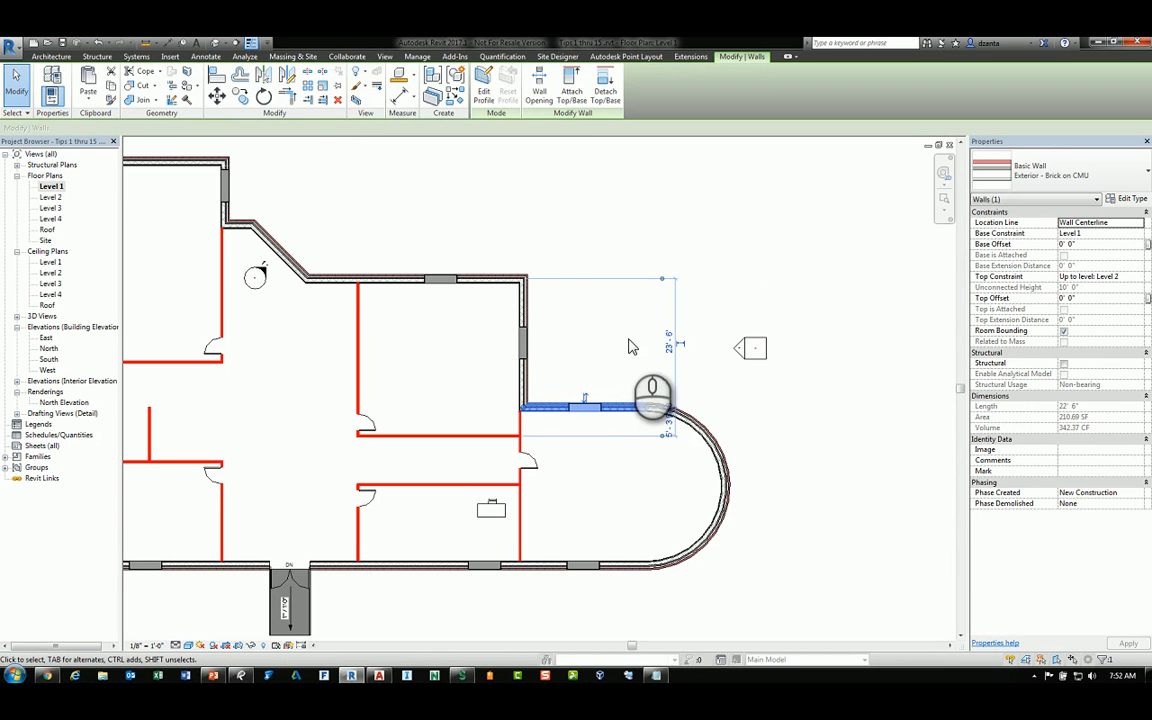
pyautogui.click(339, 107)
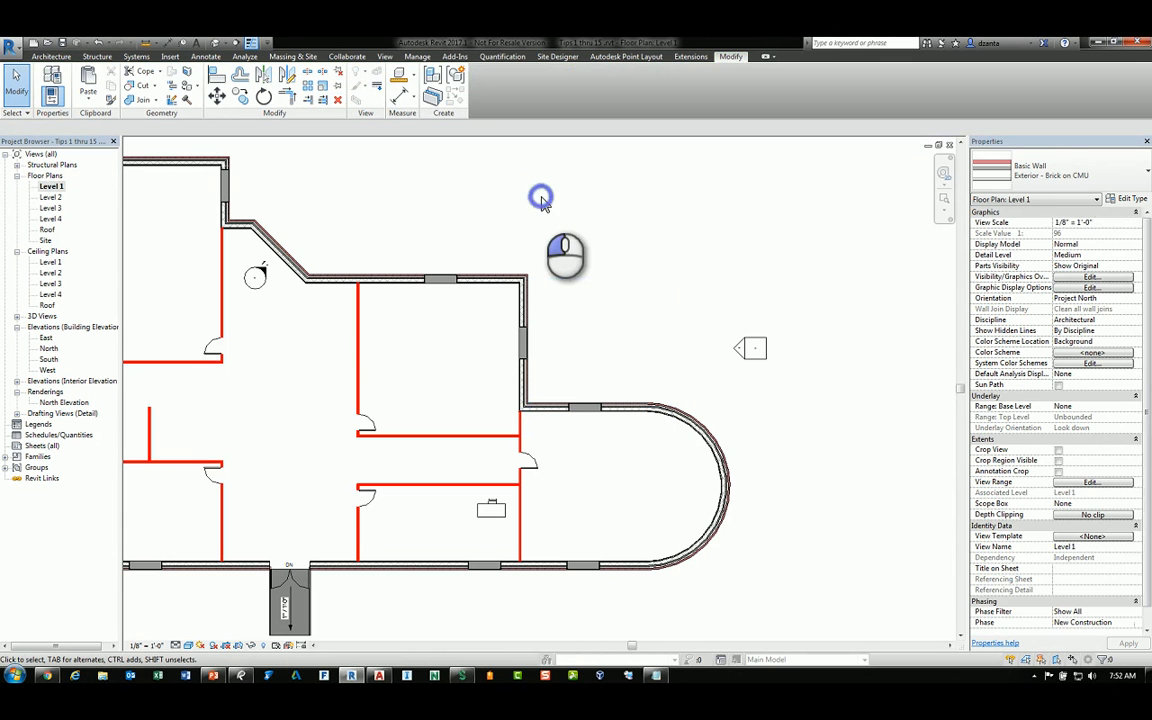
pyautogui.moveTo(643, 177); pyautogui.dragTo(313, 418)
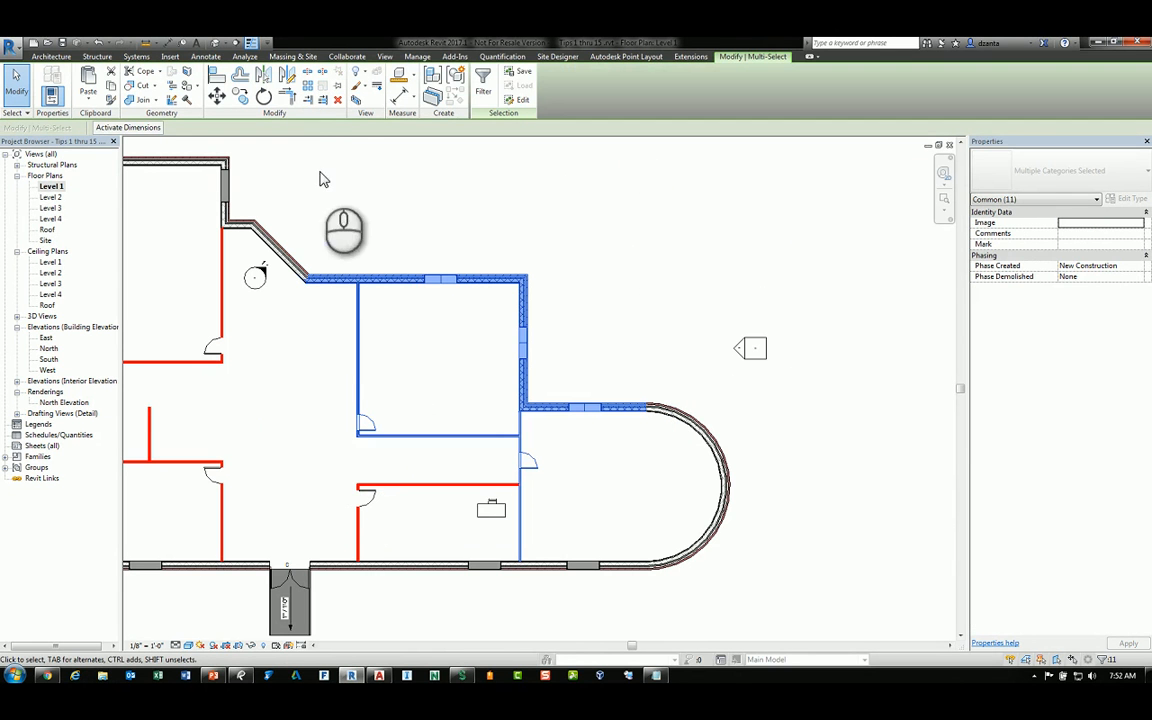
pyautogui.click(339, 107)
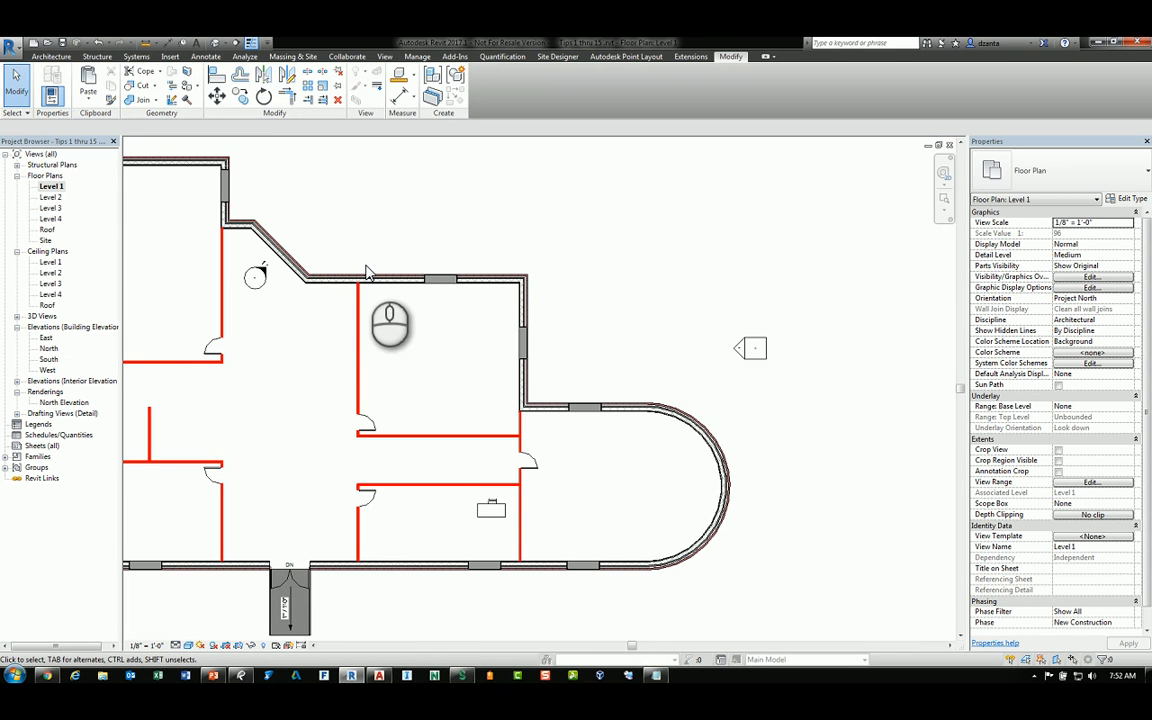
# Step: Start the Delete command without a selection, remove the northeast room's north exterior wall, and undo the deletion
pyautogui.press('d')
pyautogui.press('e')
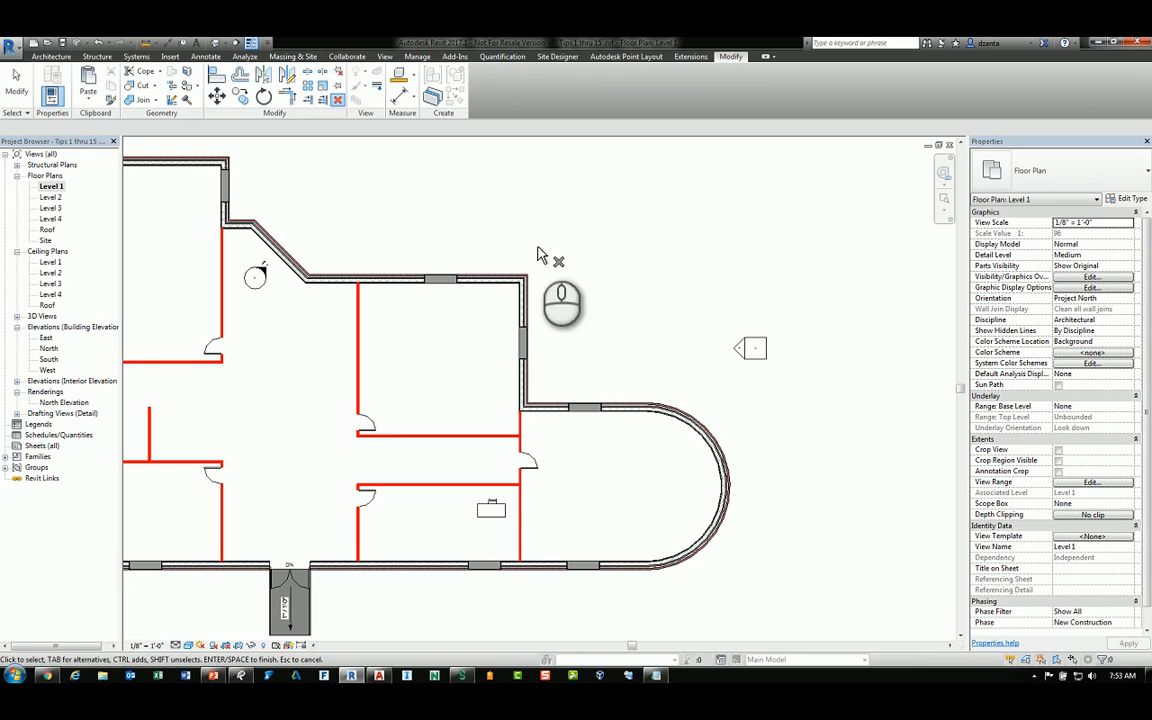
pyautogui.click(494, 280)
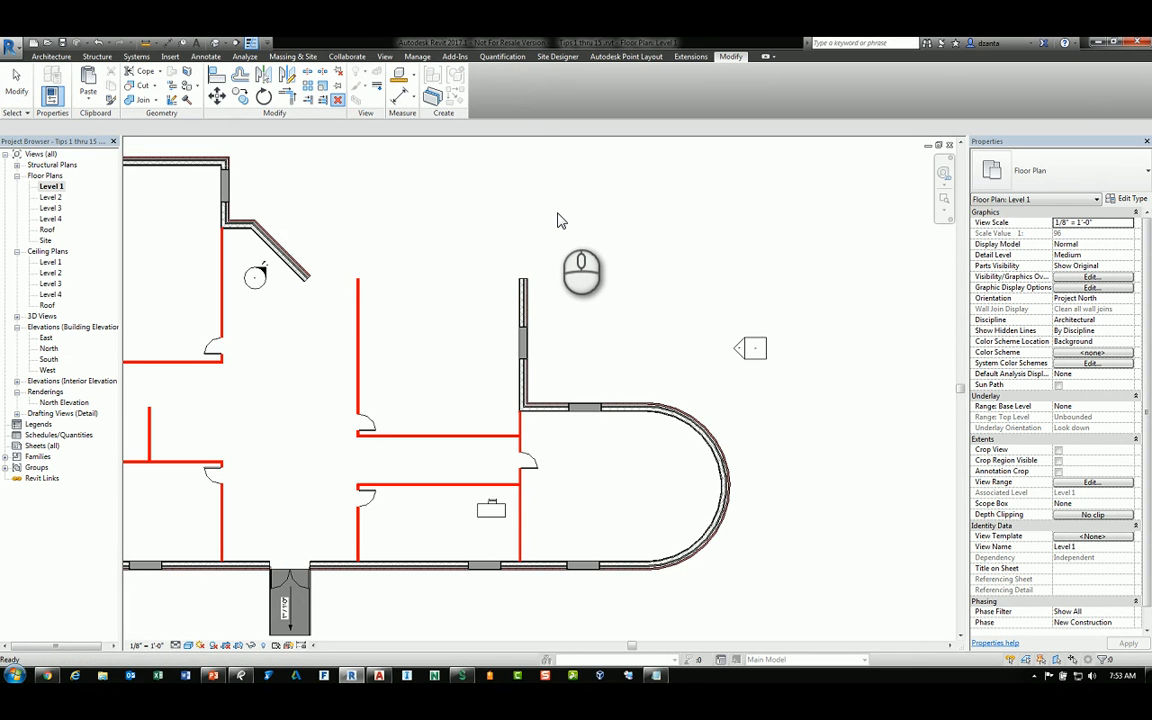
pyautogui.hotkey('ctrl', 'z')
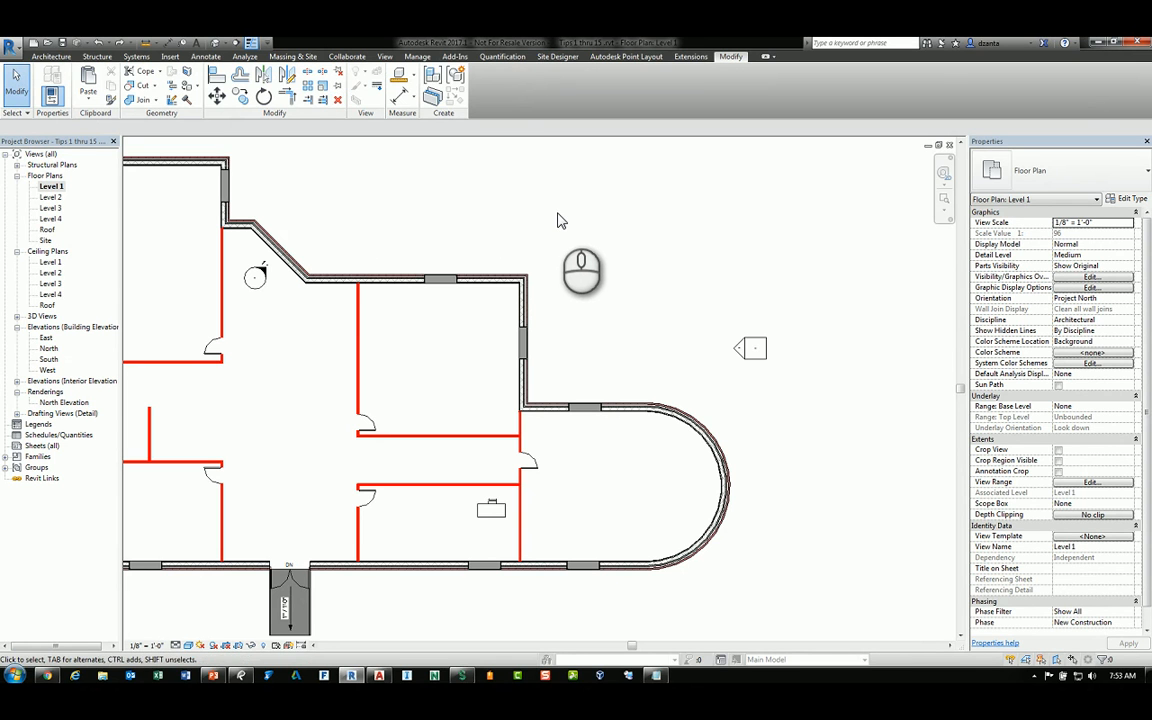
# Step: Select the two exterior walls meeting at the northeast room's outer corner, clear the selection and close the Level 1 floor plan
pyautogui.moveTo(553, 211); pyautogui.dragTo(516, 291)
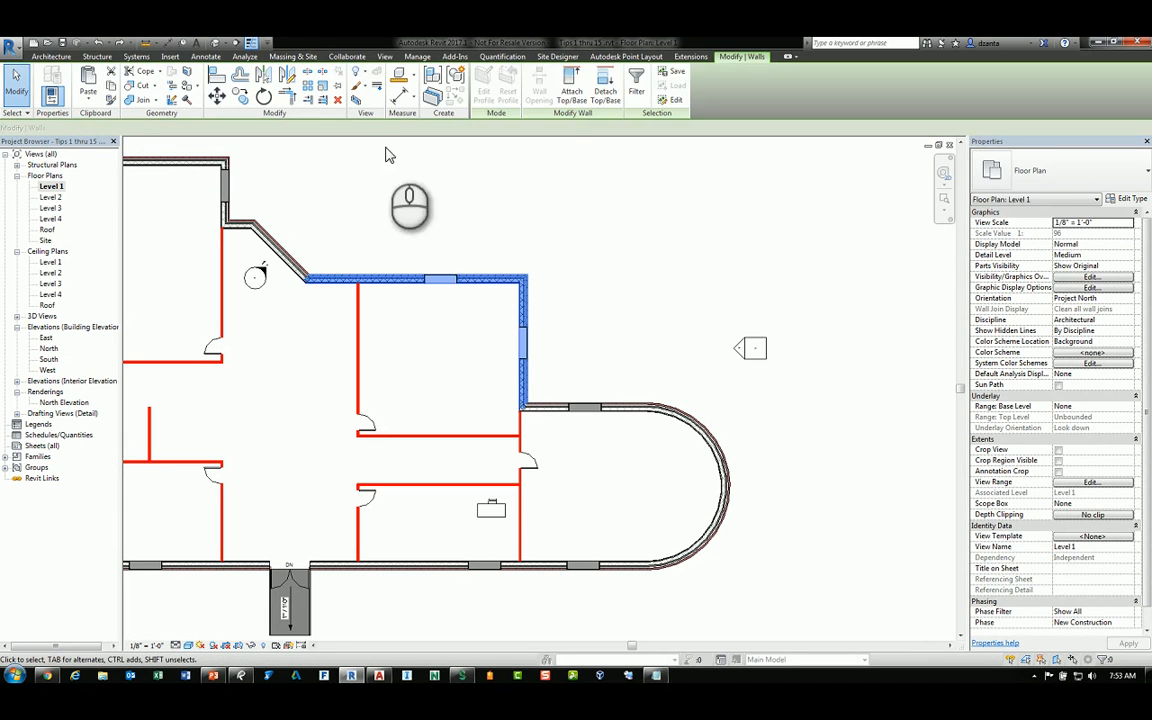
pyautogui.click(550, 200)
pyautogui.moveTo(551, 245); pyautogui.dragTo(514, 292)
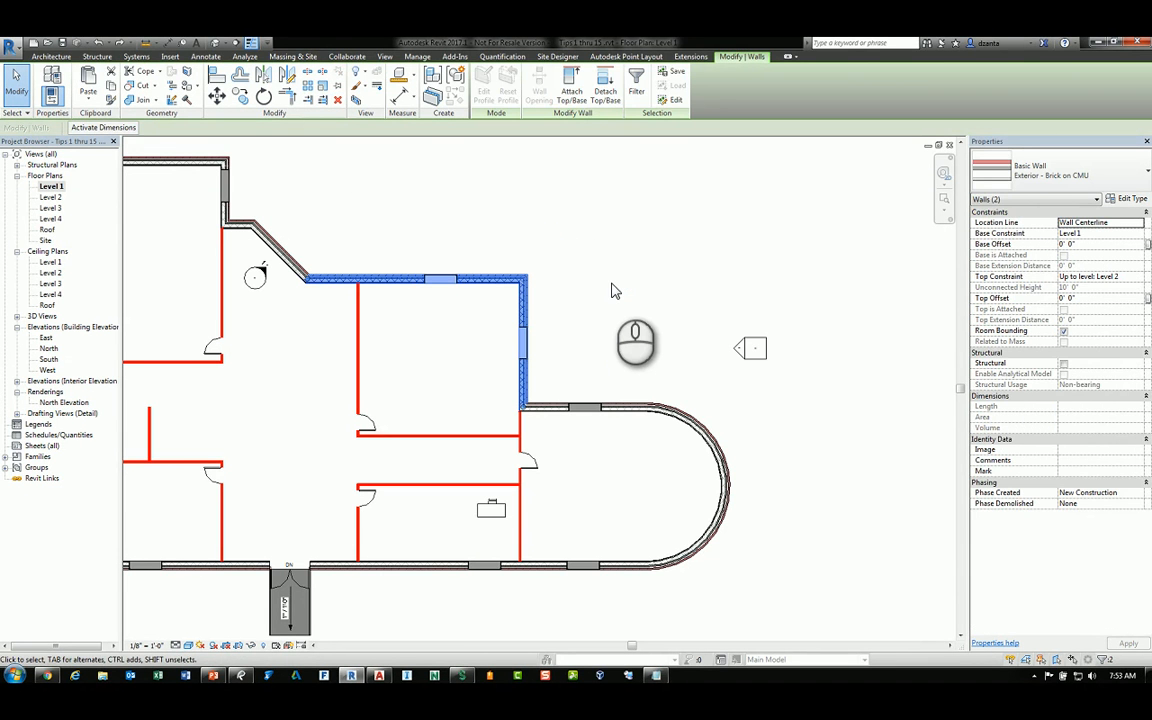
pyautogui.click(609, 279)
pyautogui.click(949, 145)
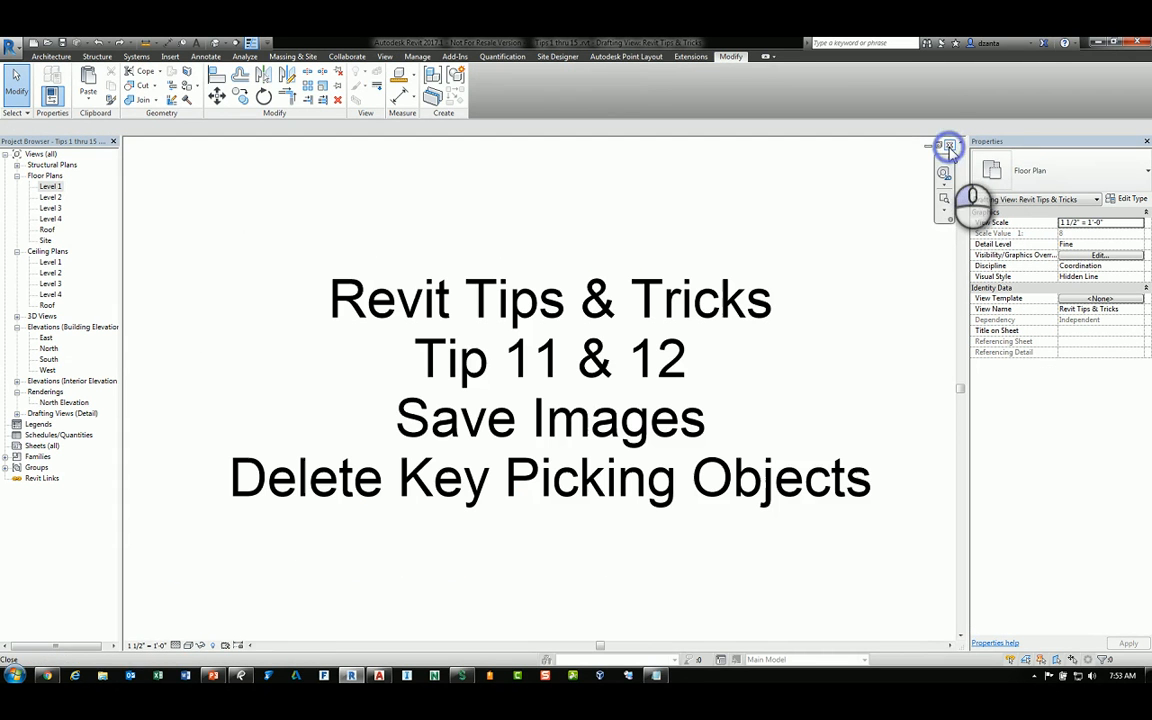